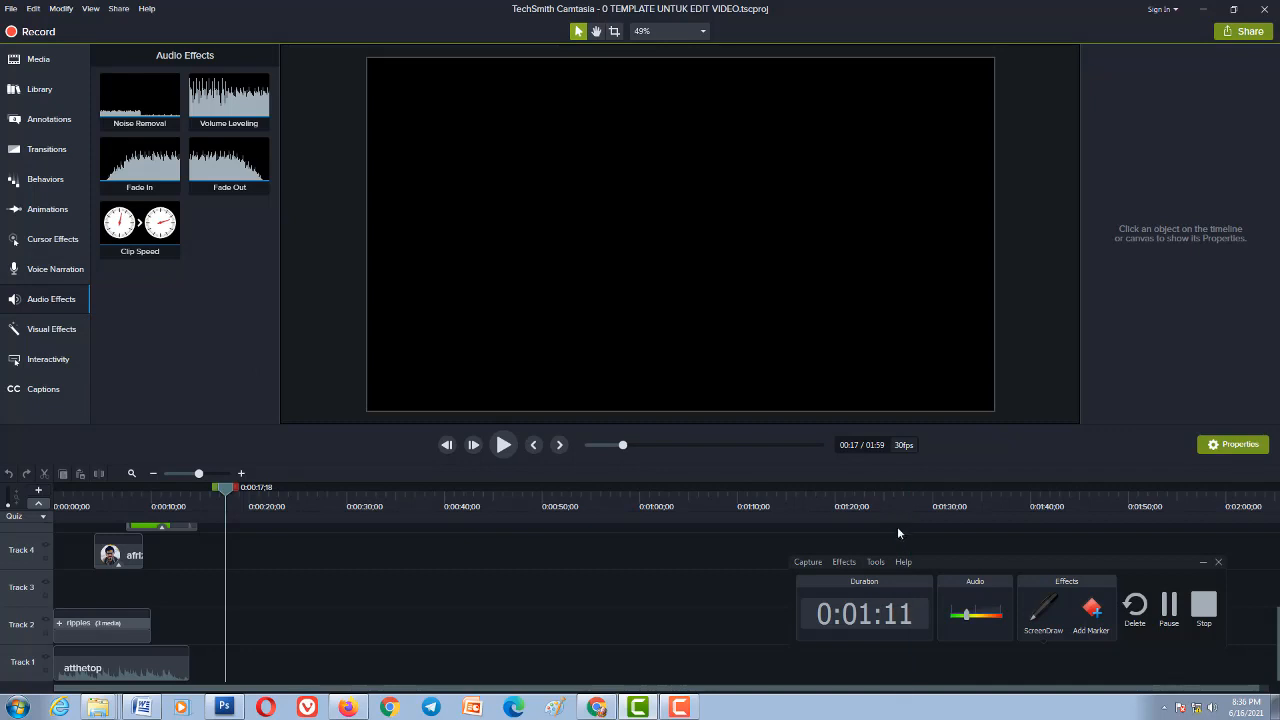
# - Record a voice narration from the playhead at about 17 seconds and save it as the m4a file "Narration_0 TEMPLATE UNTUK EDIT VIDEO 8"
pyautogui.click(41, 280)
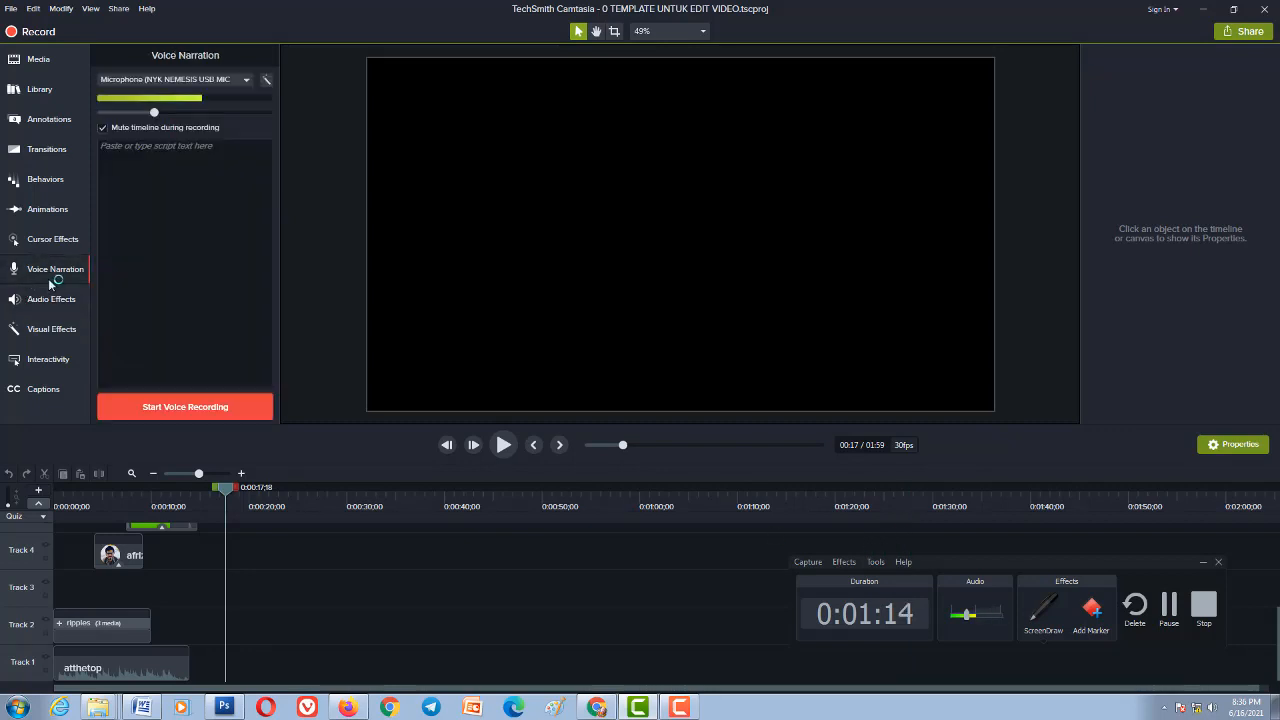
pyautogui.click(190, 410)
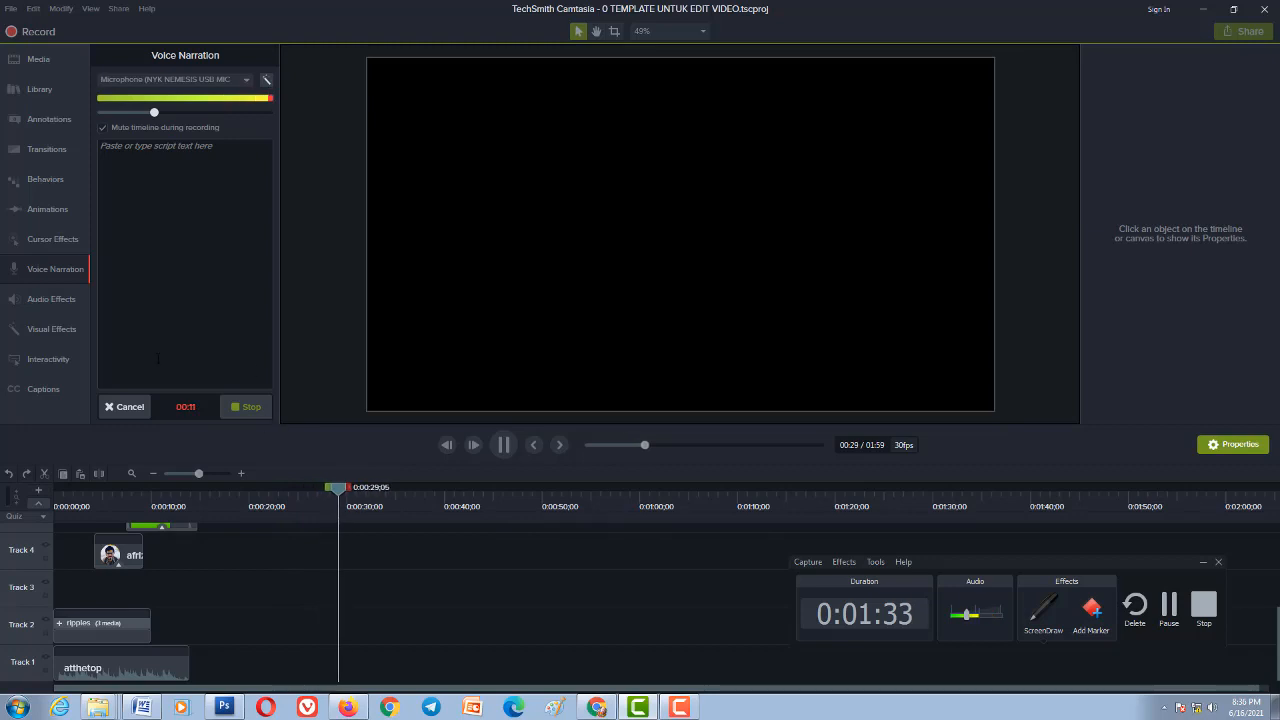
pyautogui.click(250, 410)
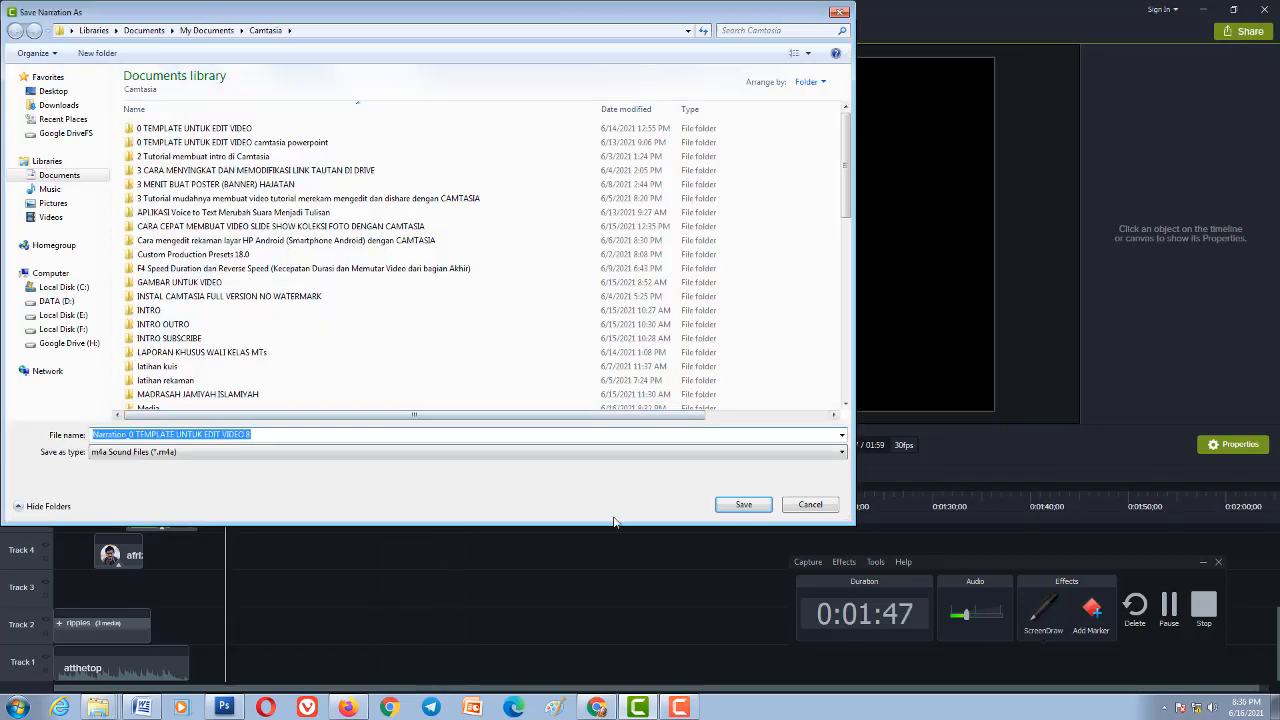
pyautogui.click(745, 506)
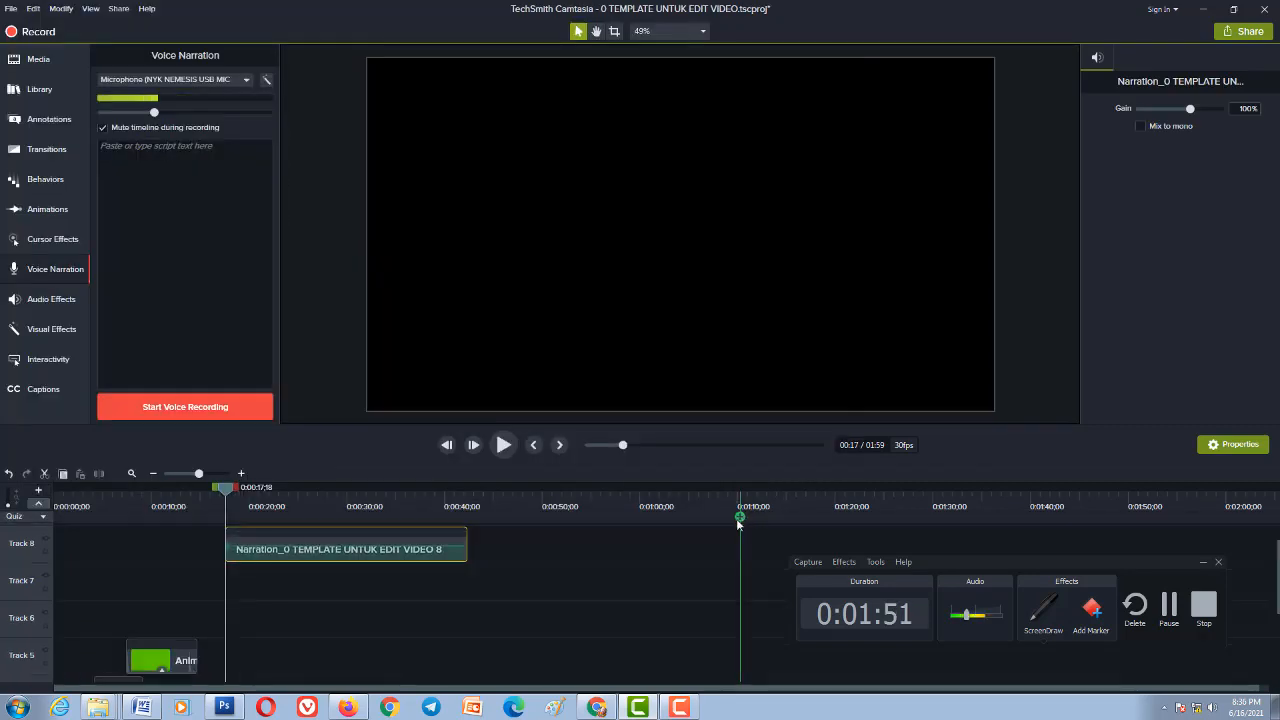
# - Play back the recorded narration on Track 8 and return the playhead to near the clip's start
pyautogui.moveTo(1020, 575); pyautogui.dragTo(1039, 607)
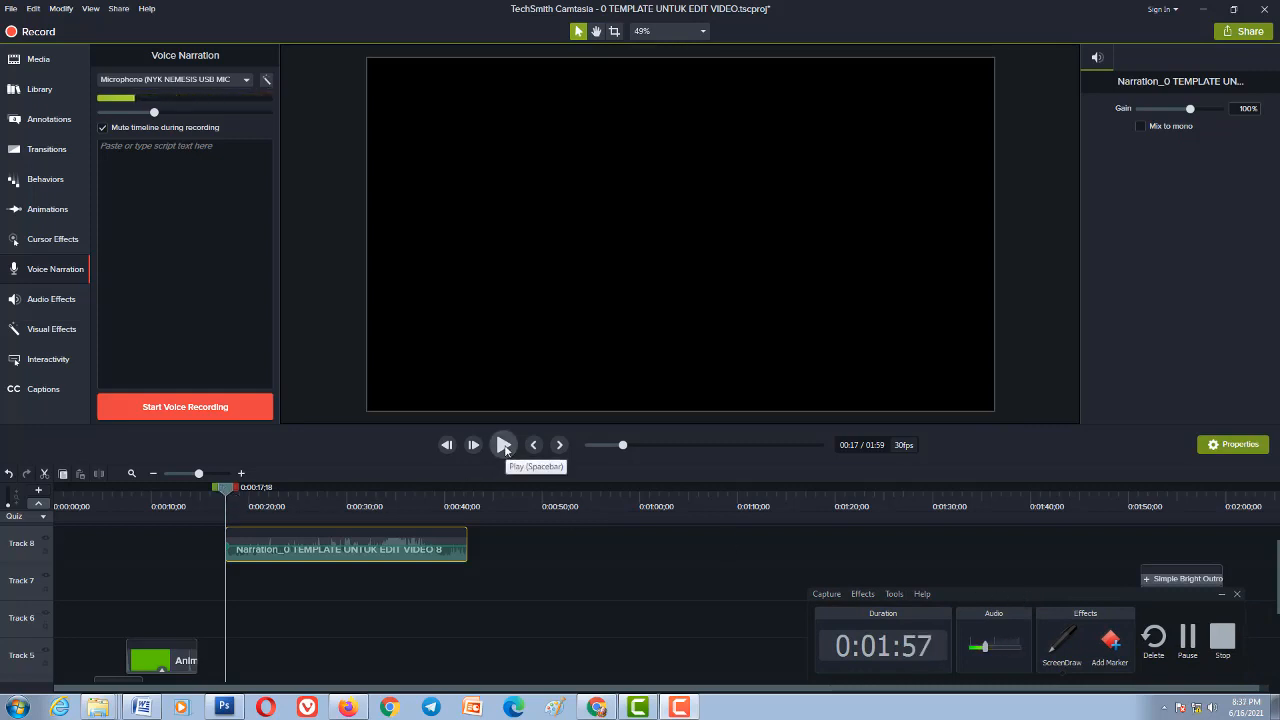
pyautogui.click(504, 446)
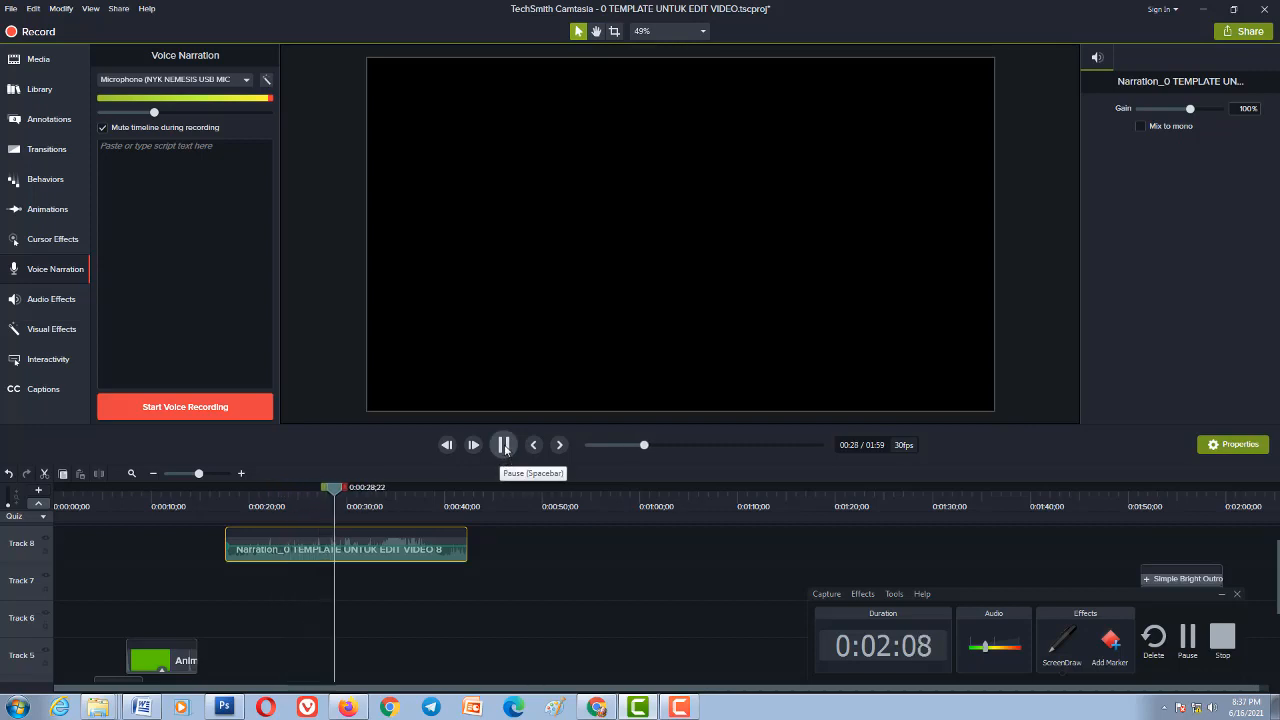
pyautogui.click(504, 446)
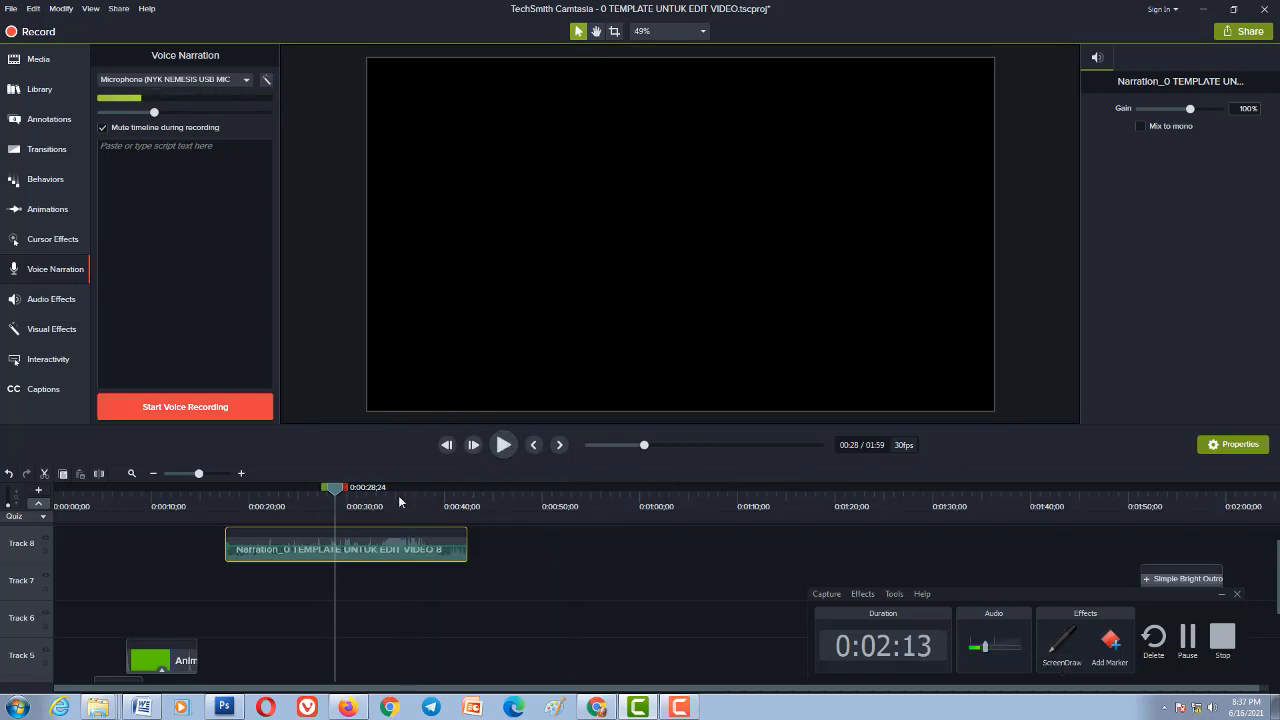
pyautogui.moveTo(335, 490); pyautogui.dragTo(234, 490)
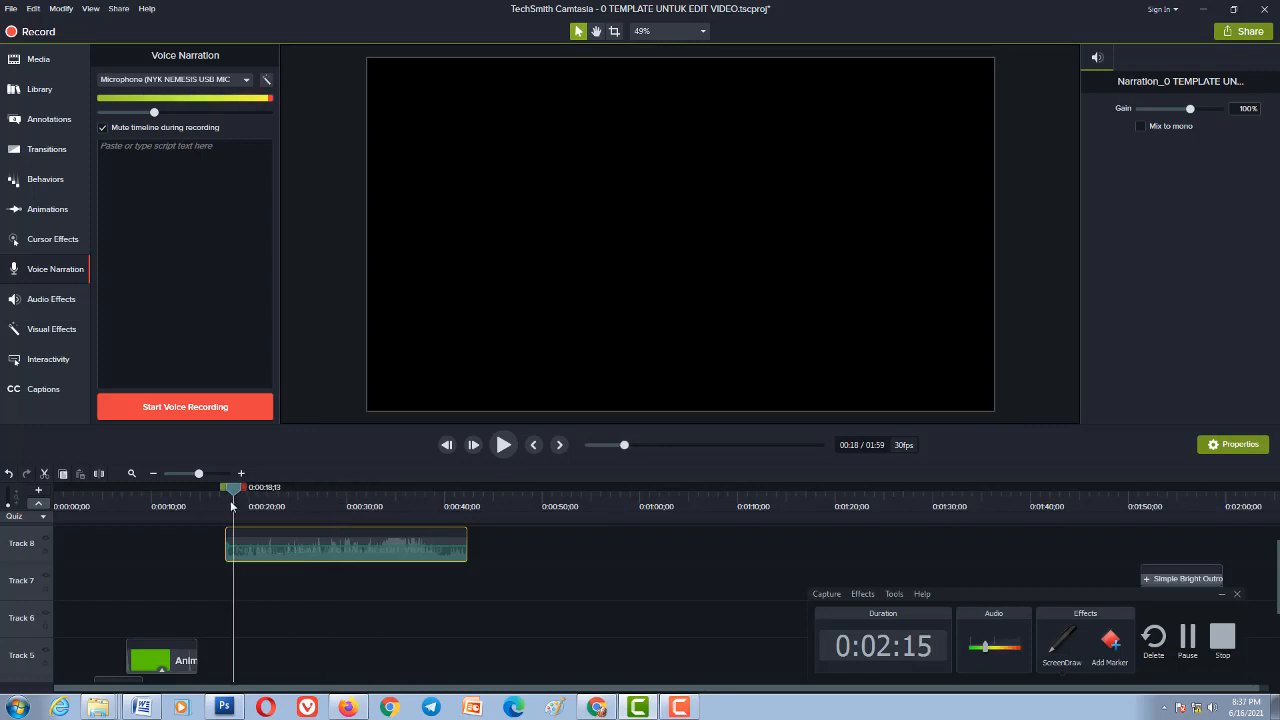
# - Apply the Noise Removal audio effect to the narration clip on Track 8 and play part of it
pyautogui.click(48, 302)
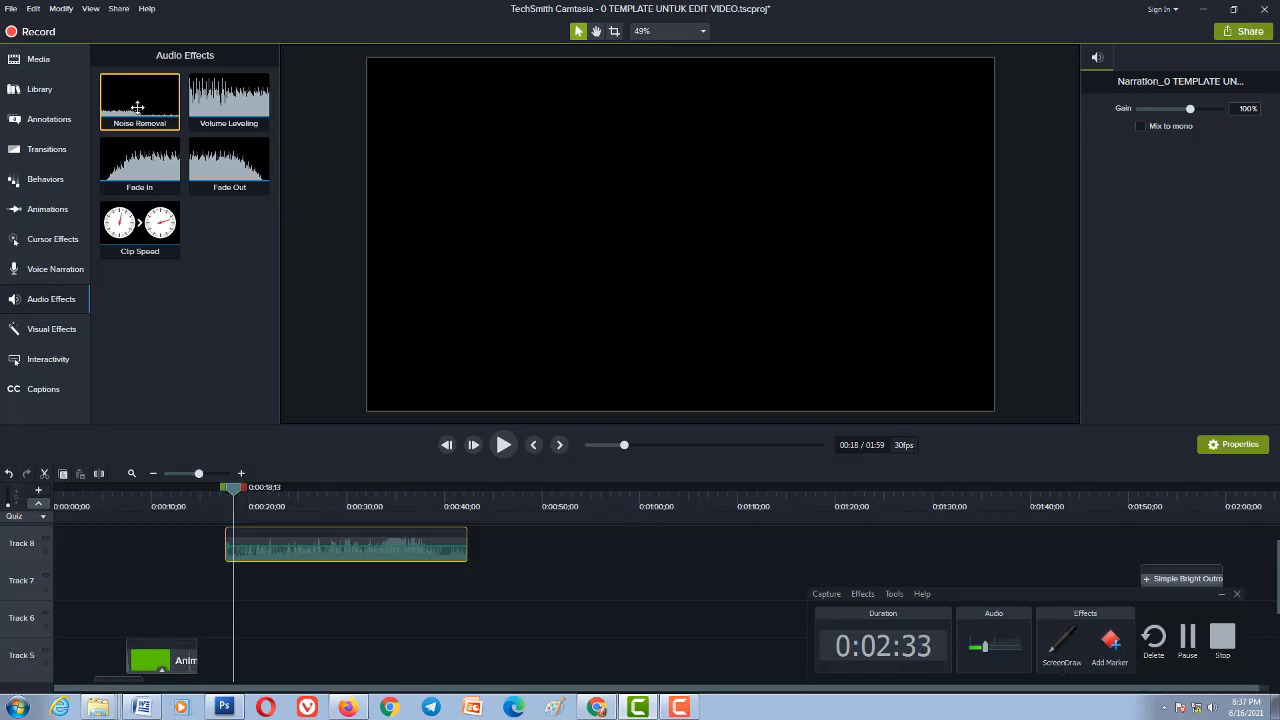
pyautogui.moveTo(138, 100); pyautogui.dragTo(285, 543)
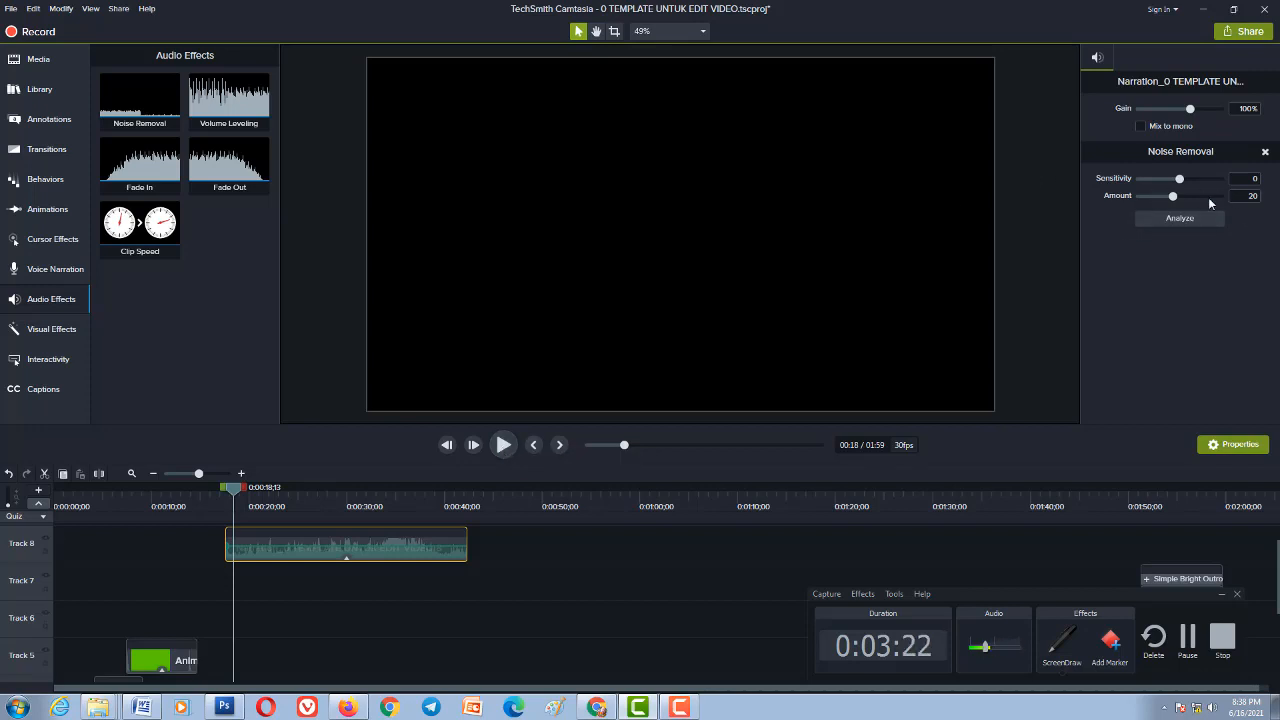
pyautogui.click(507, 446)
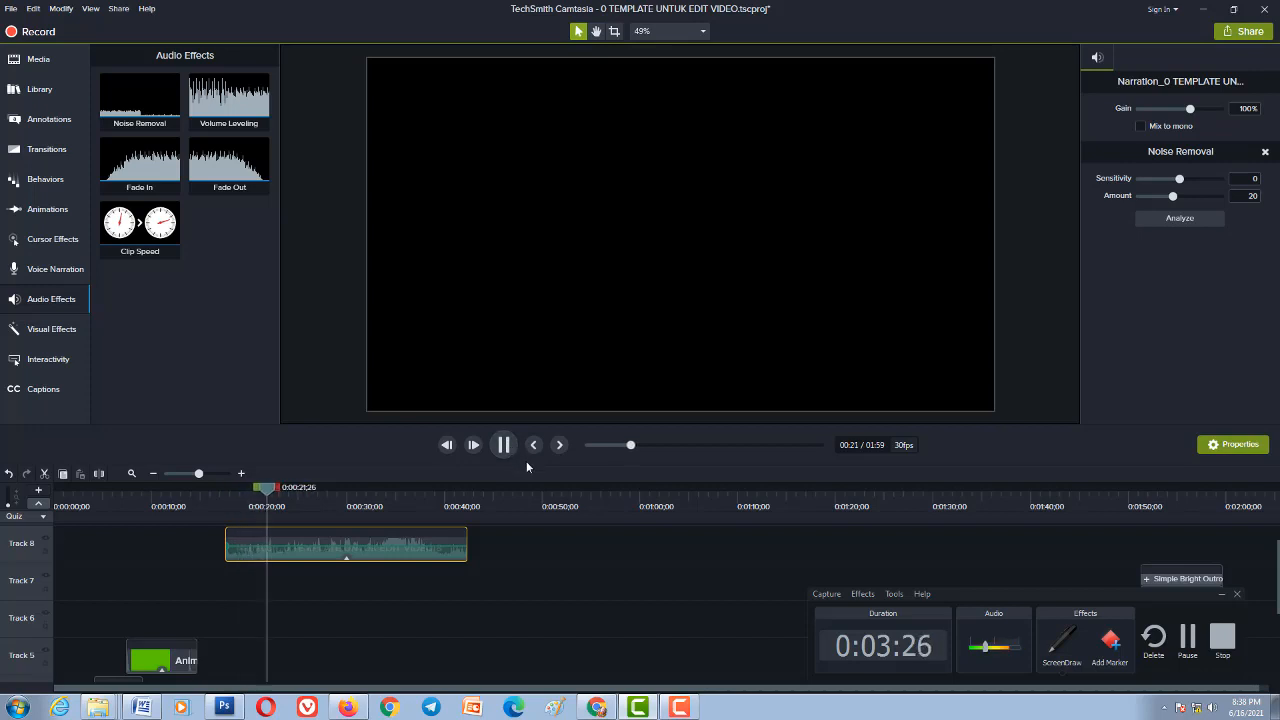
pyautogui.click(504, 447)
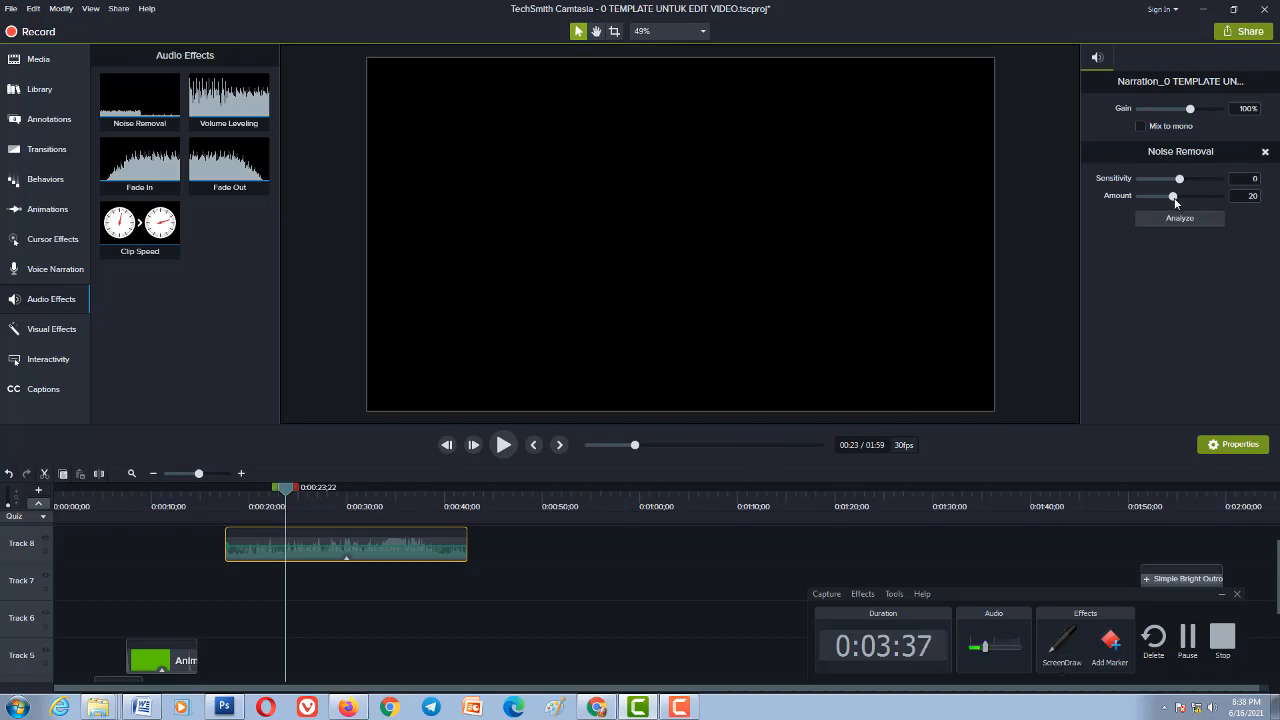
# - Try a Noise Removal amount of 30 and listen to the narration
pyautogui.moveTo(1173, 197); pyautogui.dragTo(1190, 200)
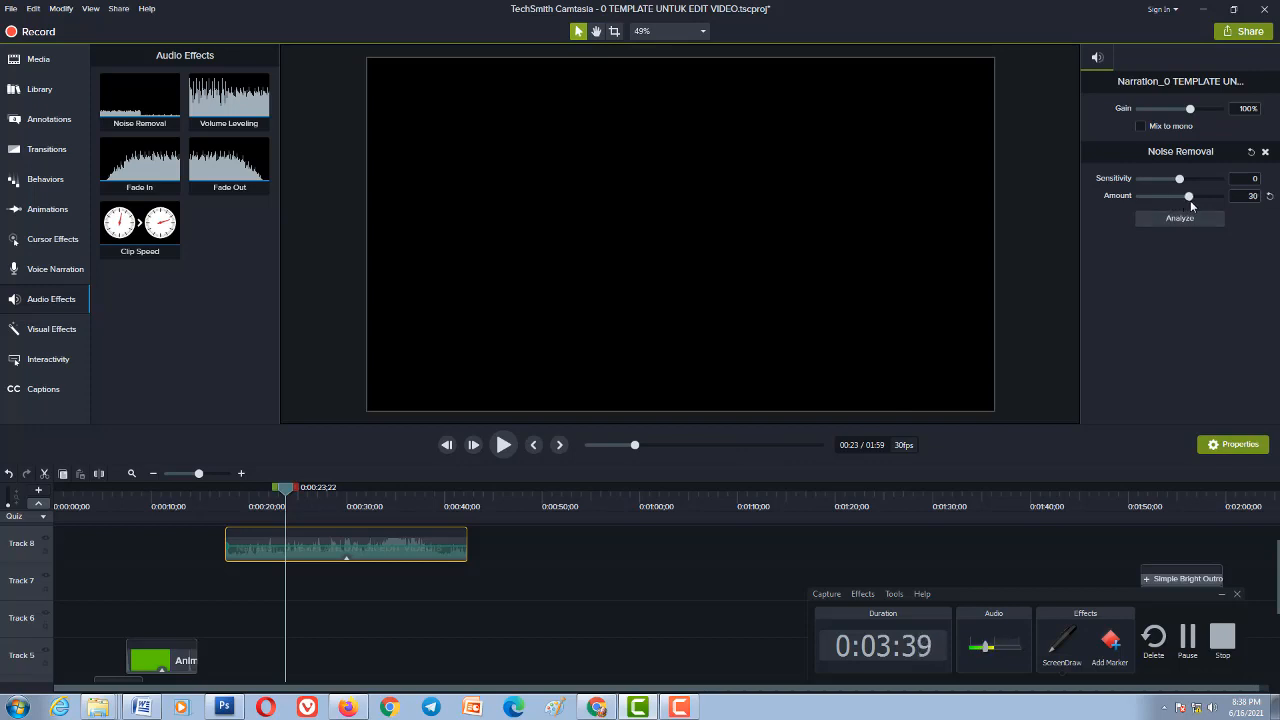
pyautogui.click(505, 450)
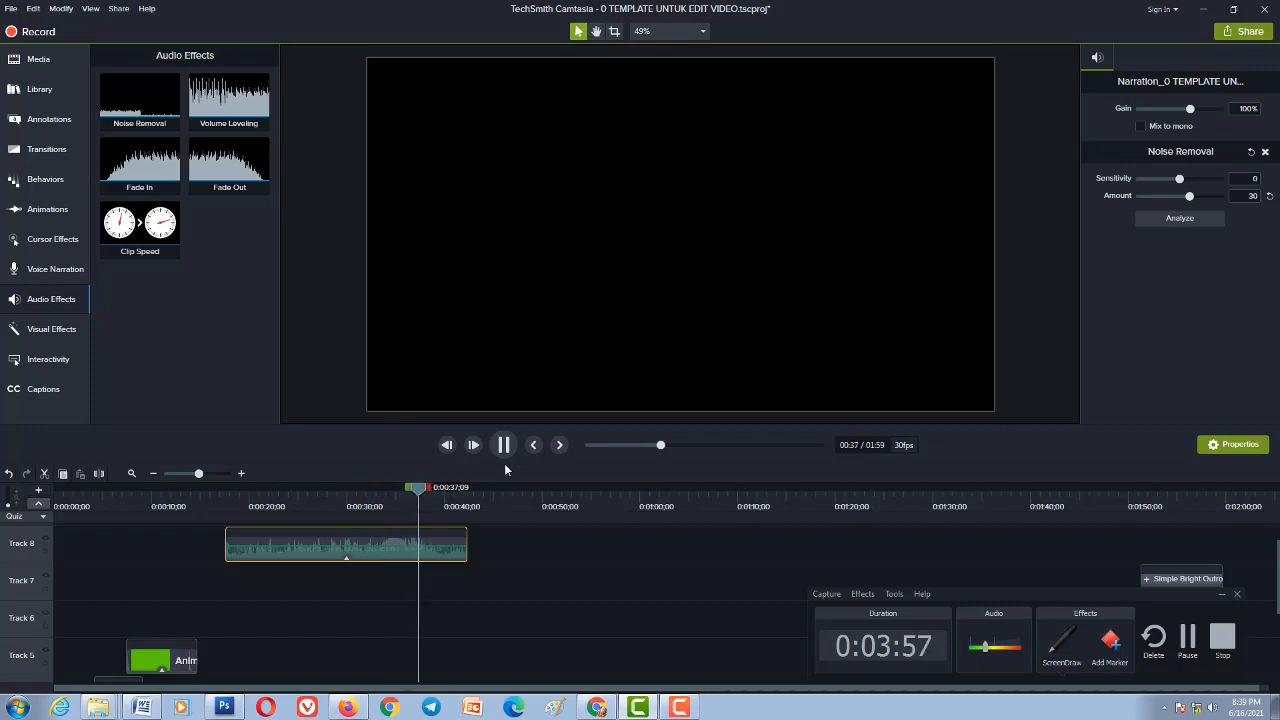
pyautogui.click(503, 445)
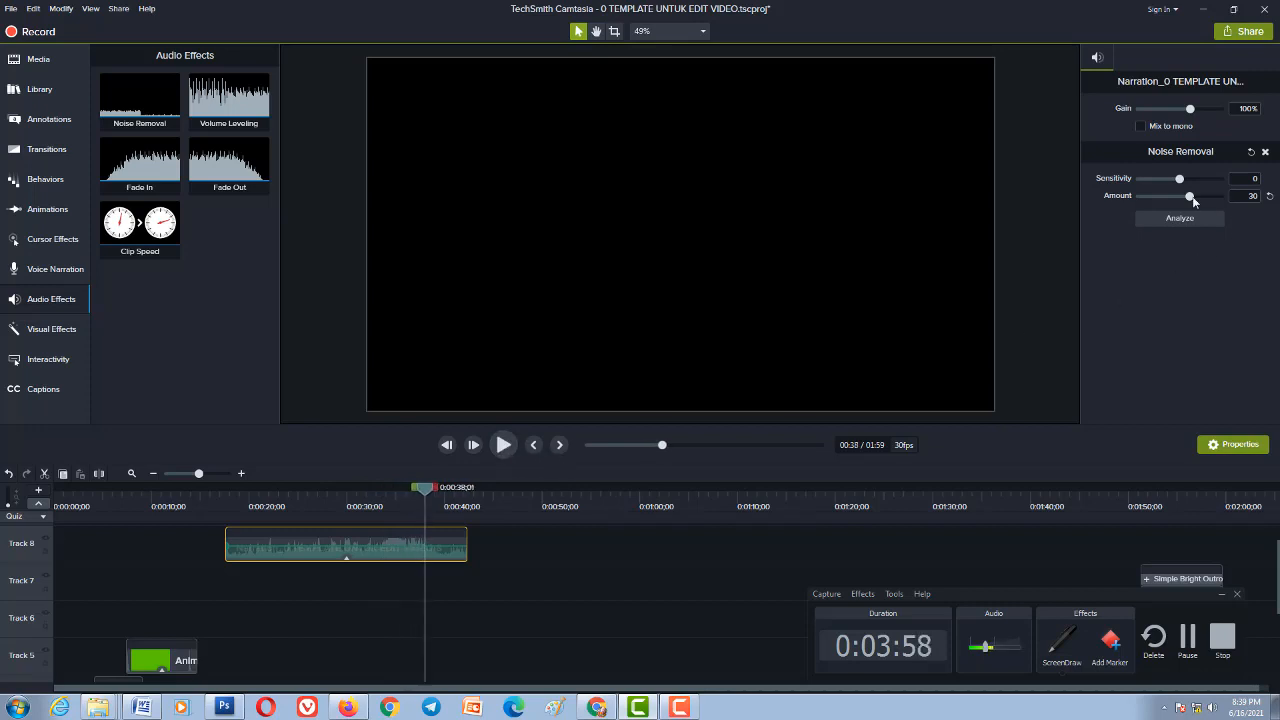
# - Set the Noise Removal amount to 25 and play the narration from near its start
pyautogui.moveTo(1189, 198); pyautogui.dragTo(1186, 200)
pyautogui.moveTo(426, 492); pyautogui.dragTo(229, 520)
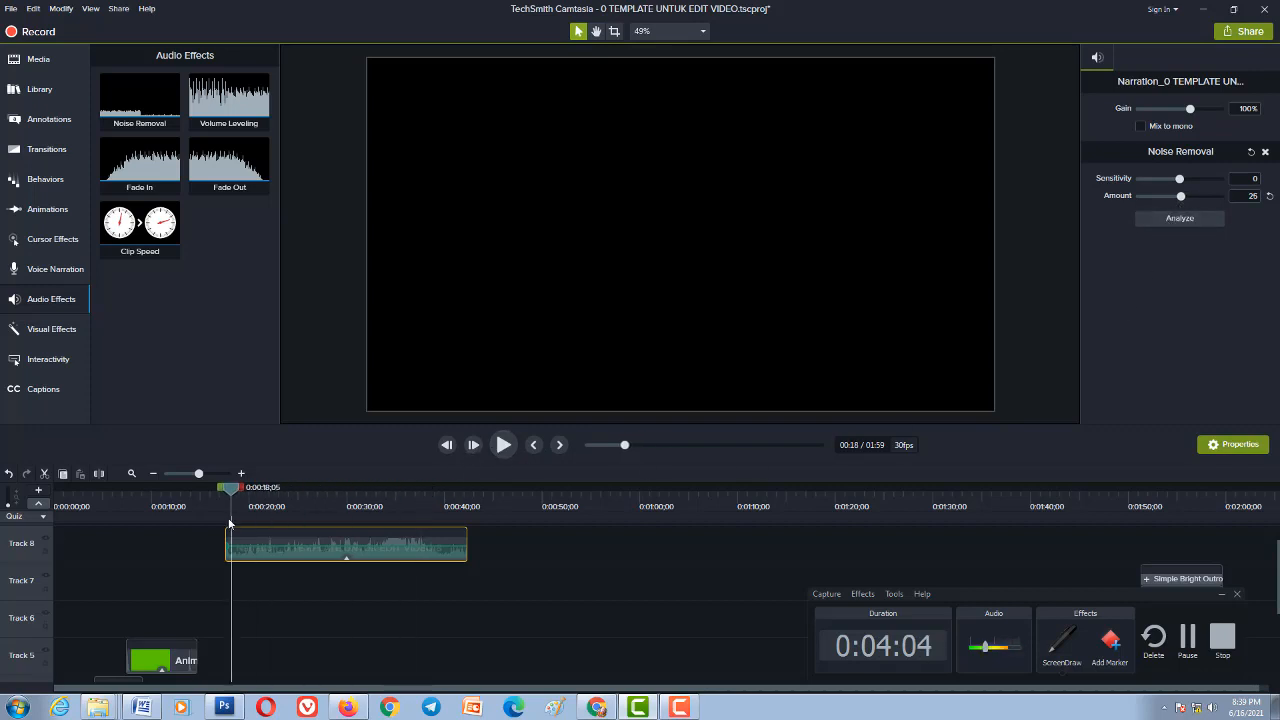
pyautogui.click(511, 447)
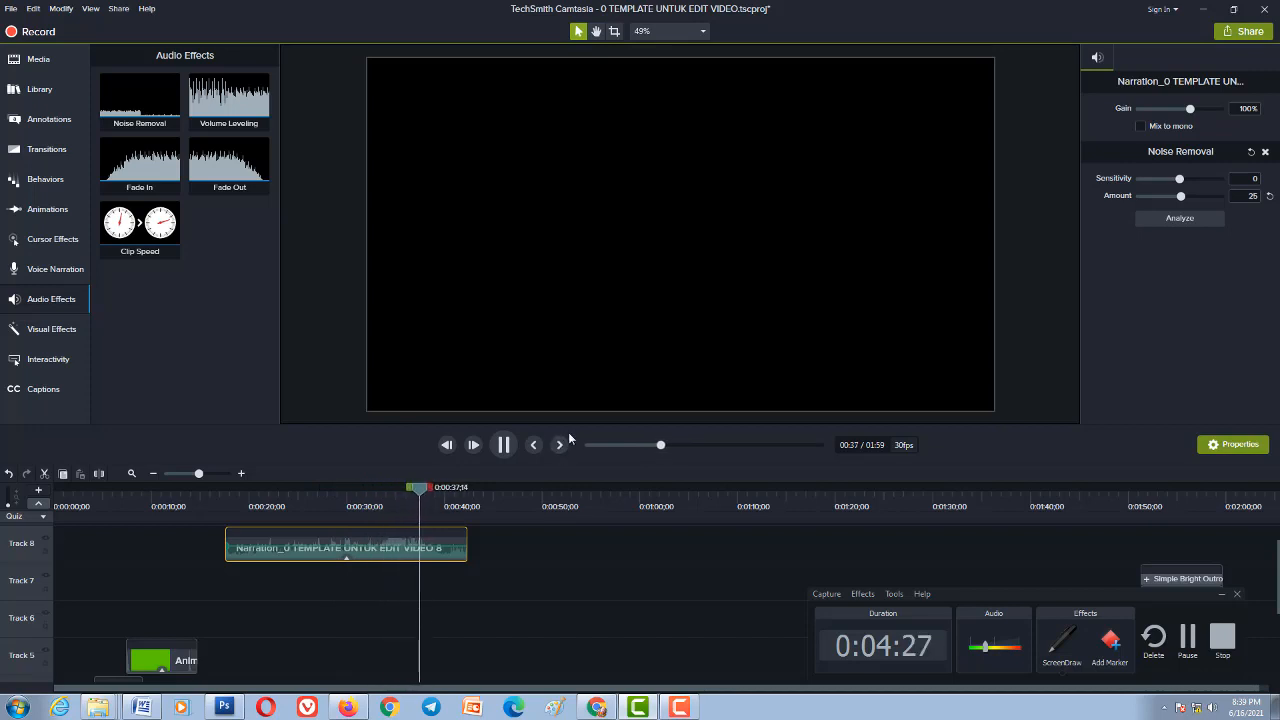
pyautogui.click(504, 446)
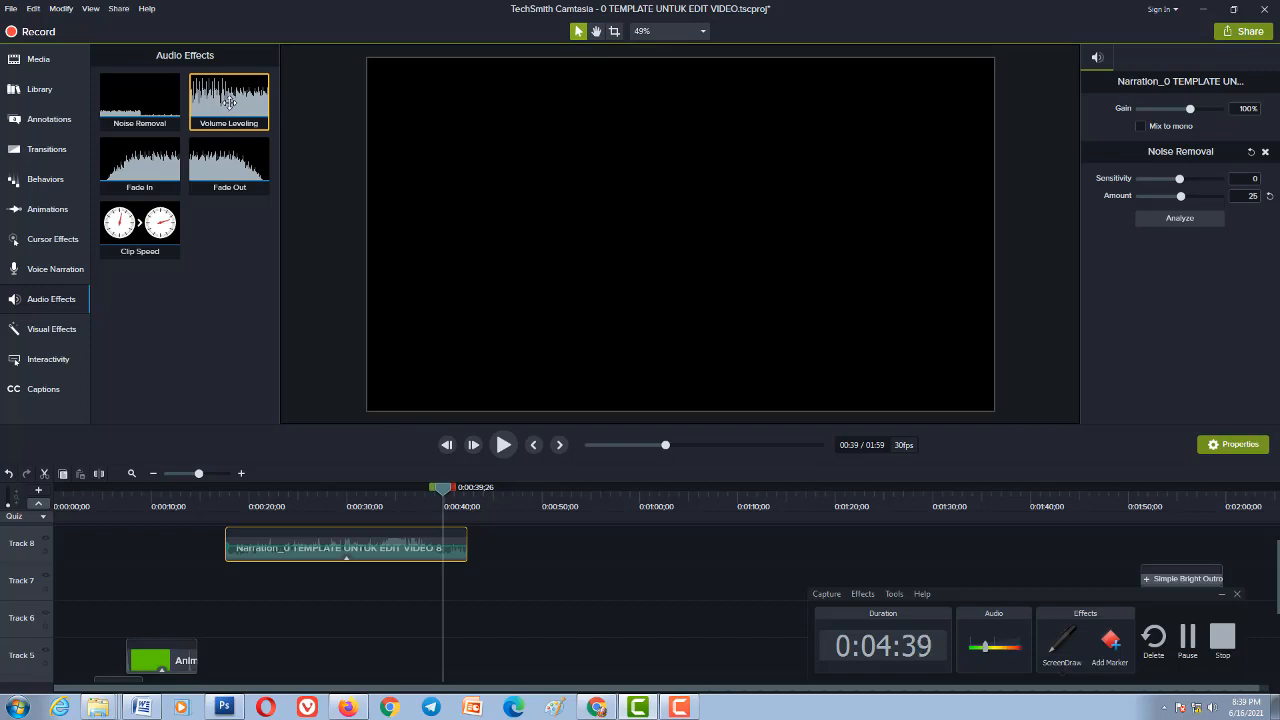
# - Add the Volume Leveling effect to the narration clip, expand its effects list and play the clip from near its start
pyautogui.moveTo(229, 100); pyautogui.dragTo(346, 552)
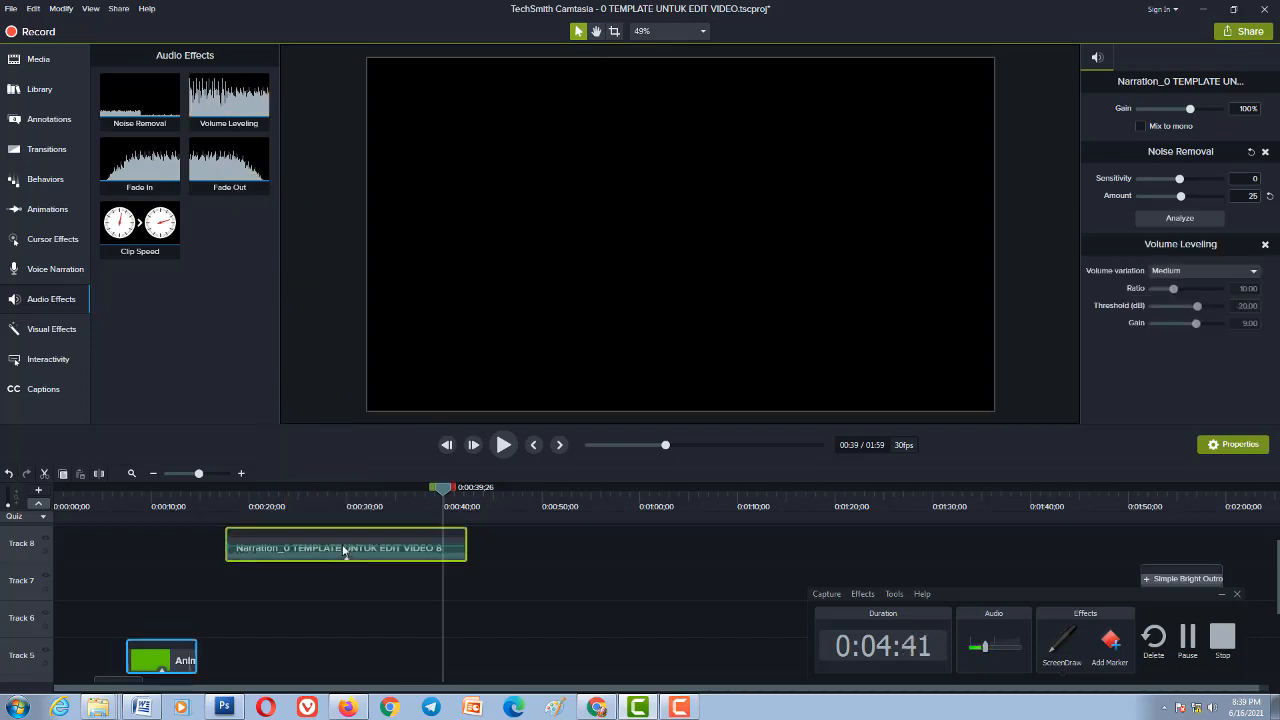
pyautogui.click(346, 559)
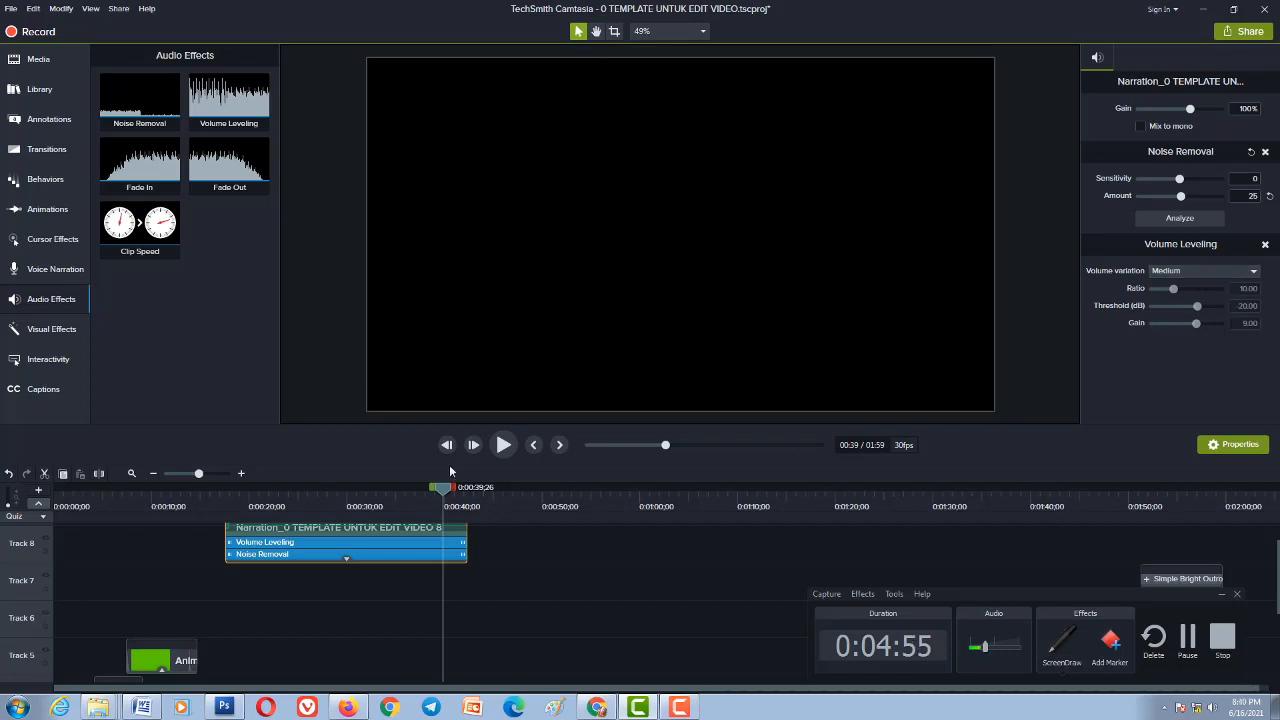
pyautogui.moveTo(444, 490); pyautogui.dragTo(247, 490)
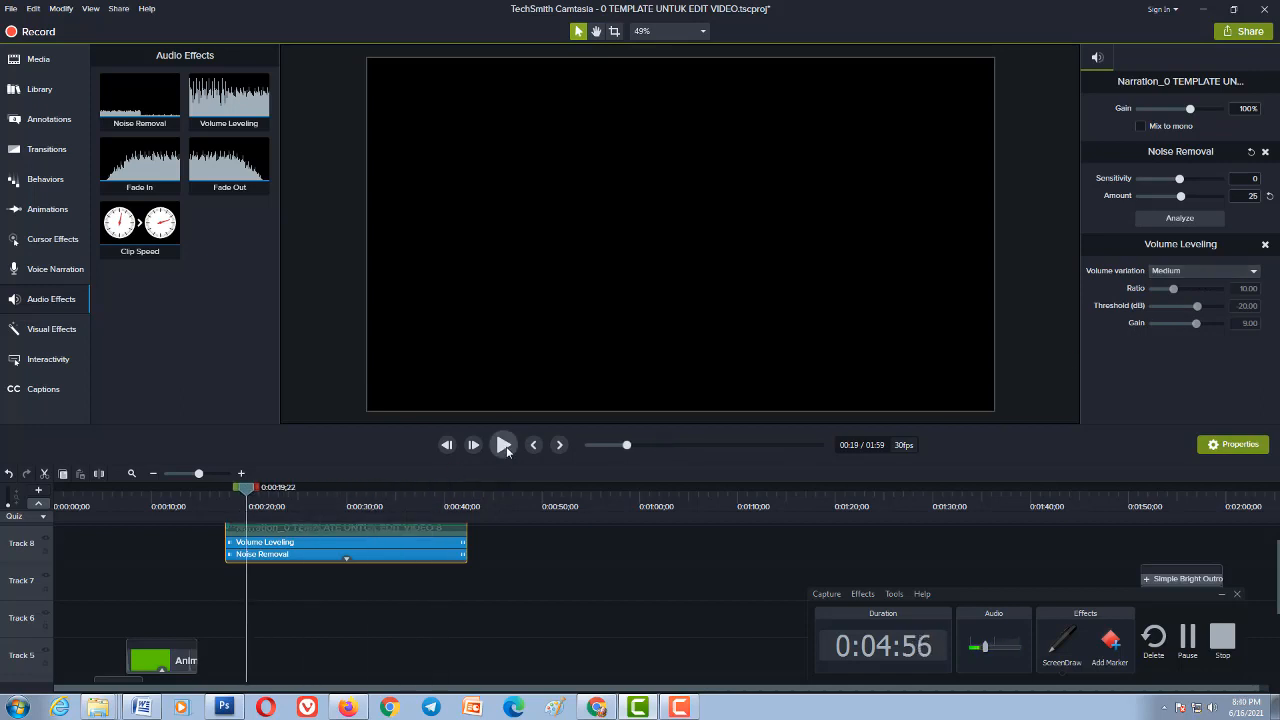
pyautogui.click(504, 446)
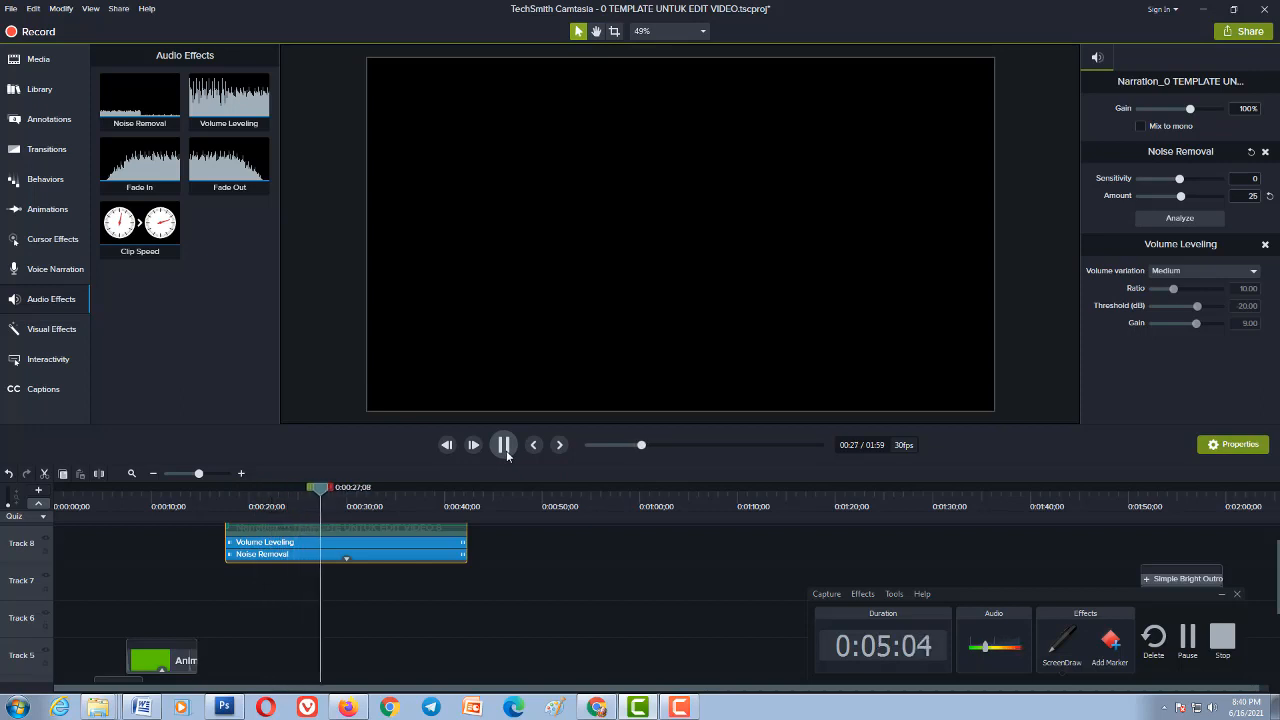
pyautogui.click(506, 454)
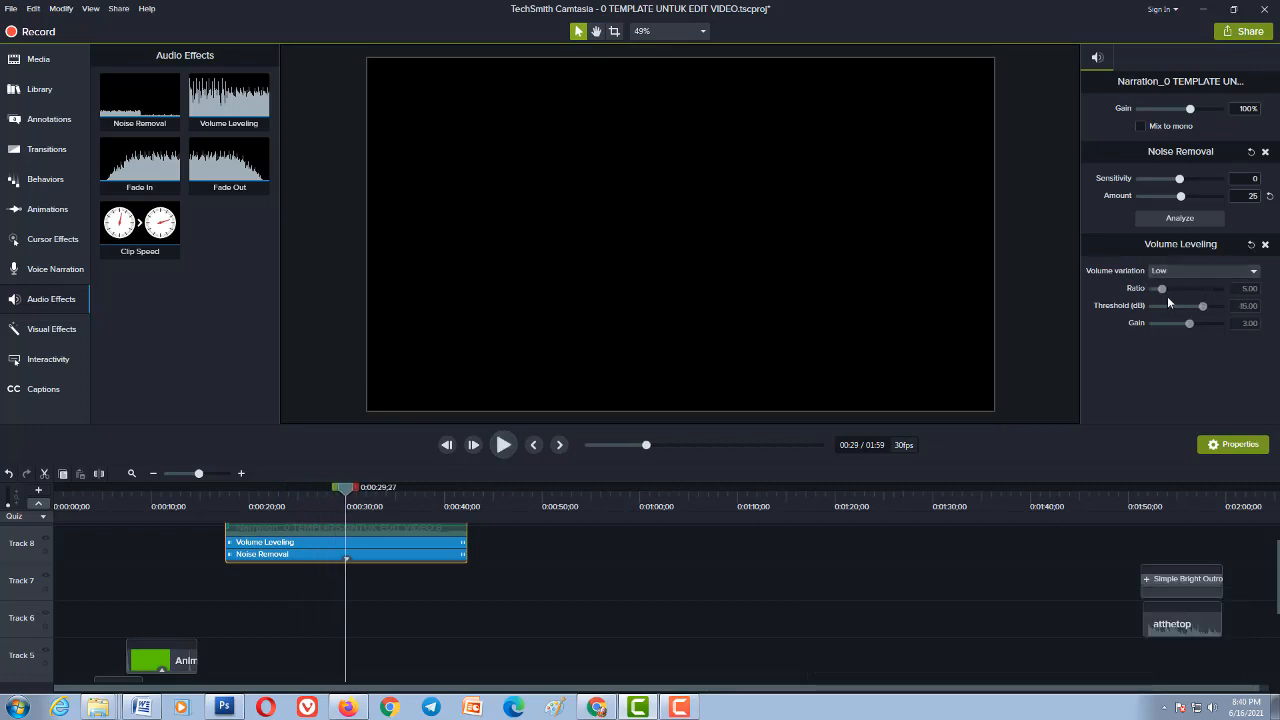
# - Try the High, Medium and Low volume variation options for Volume Leveling, then choose High and play the narration
pyautogui.click(1193, 271)
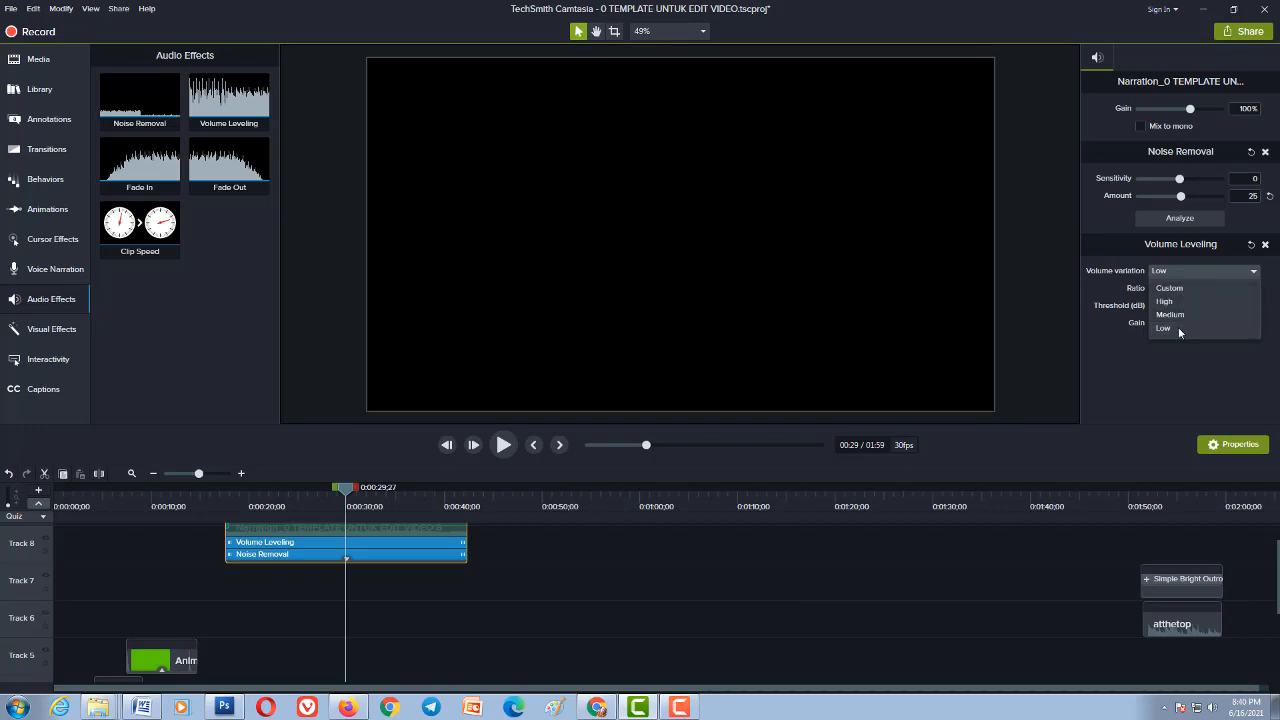
pyautogui.click(1174, 301)
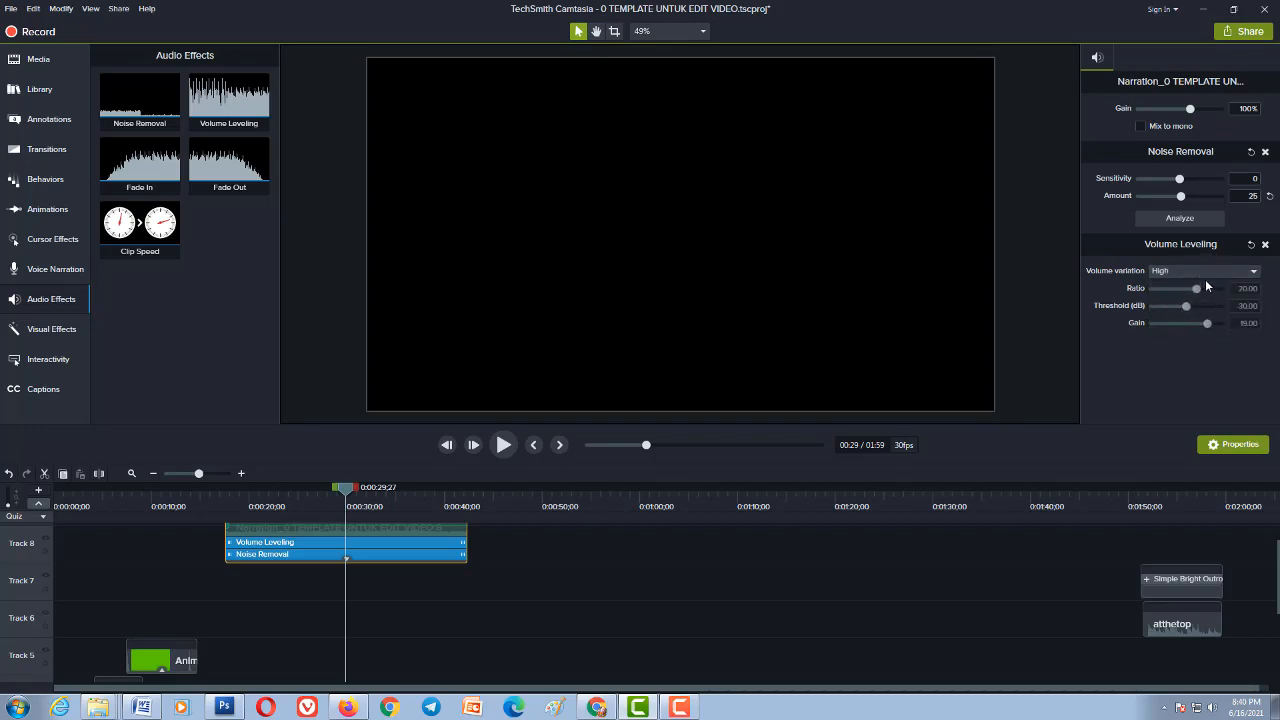
pyautogui.click(1204, 274)
pyautogui.click(1194, 314)
pyautogui.click(1183, 275)
pyautogui.click(1176, 318)
pyautogui.click(1195, 274)
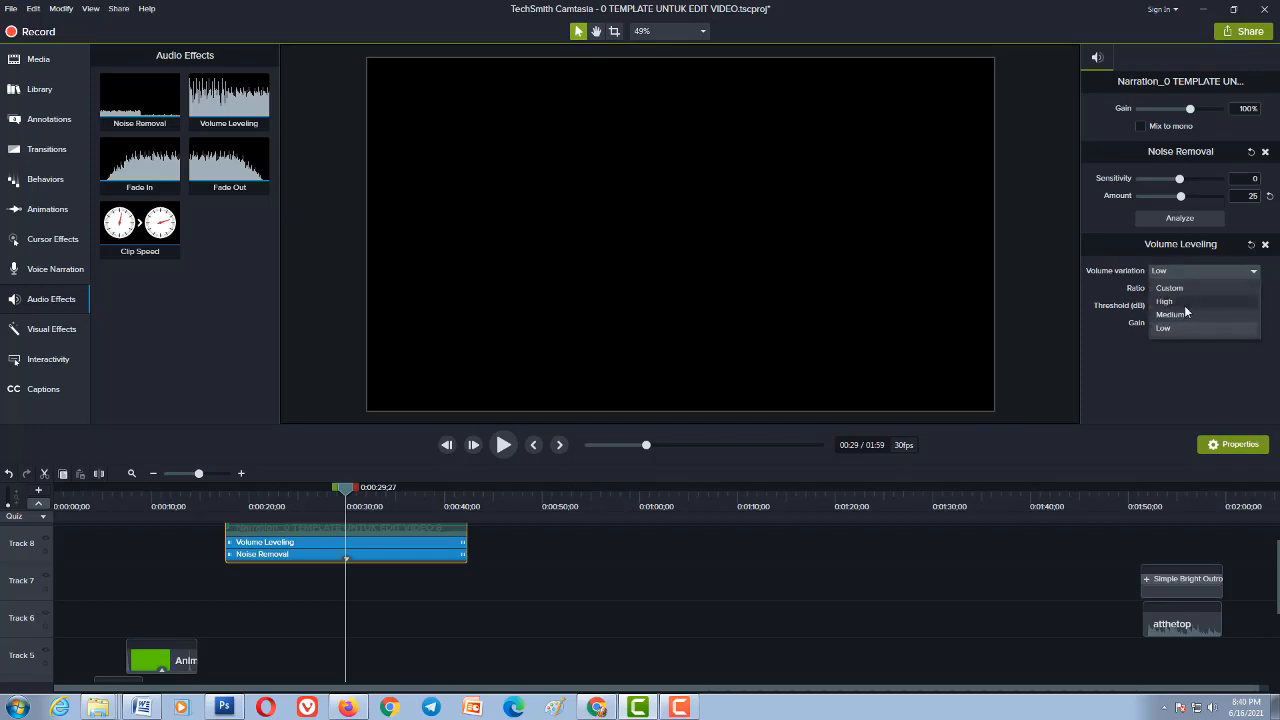
pyautogui.click(1180, 302)
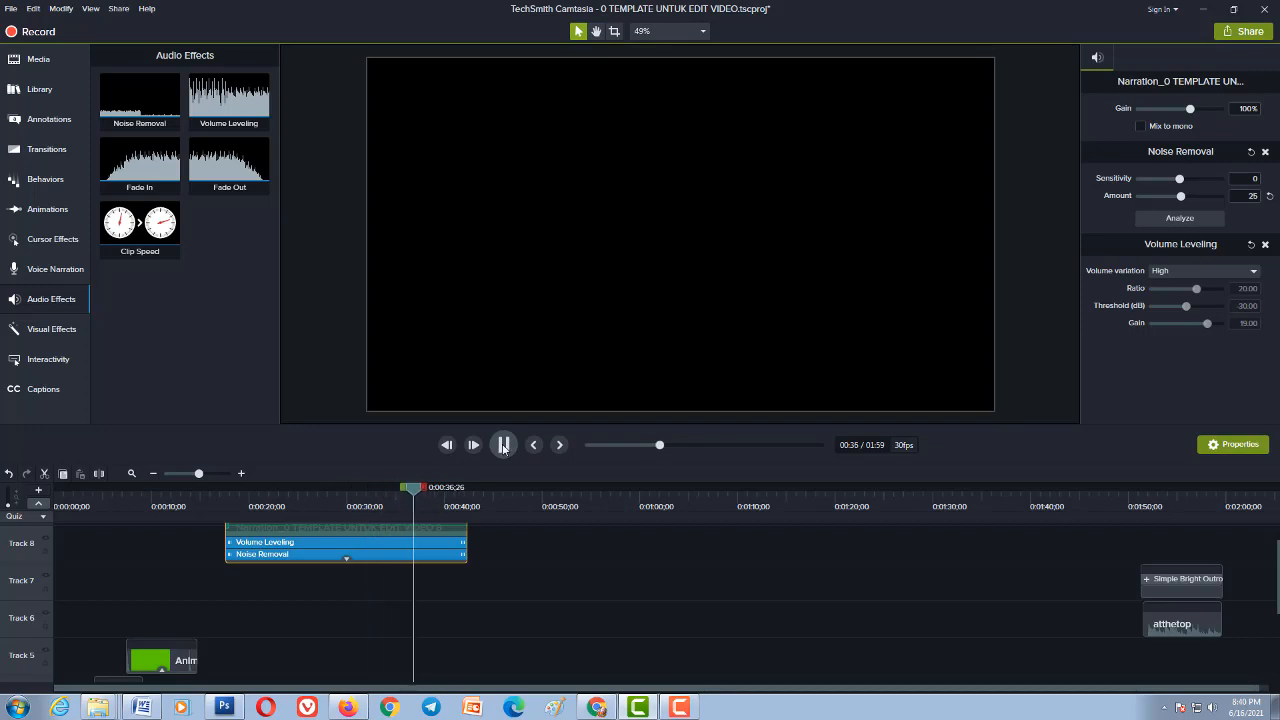
pyautogui.click(504, 445)
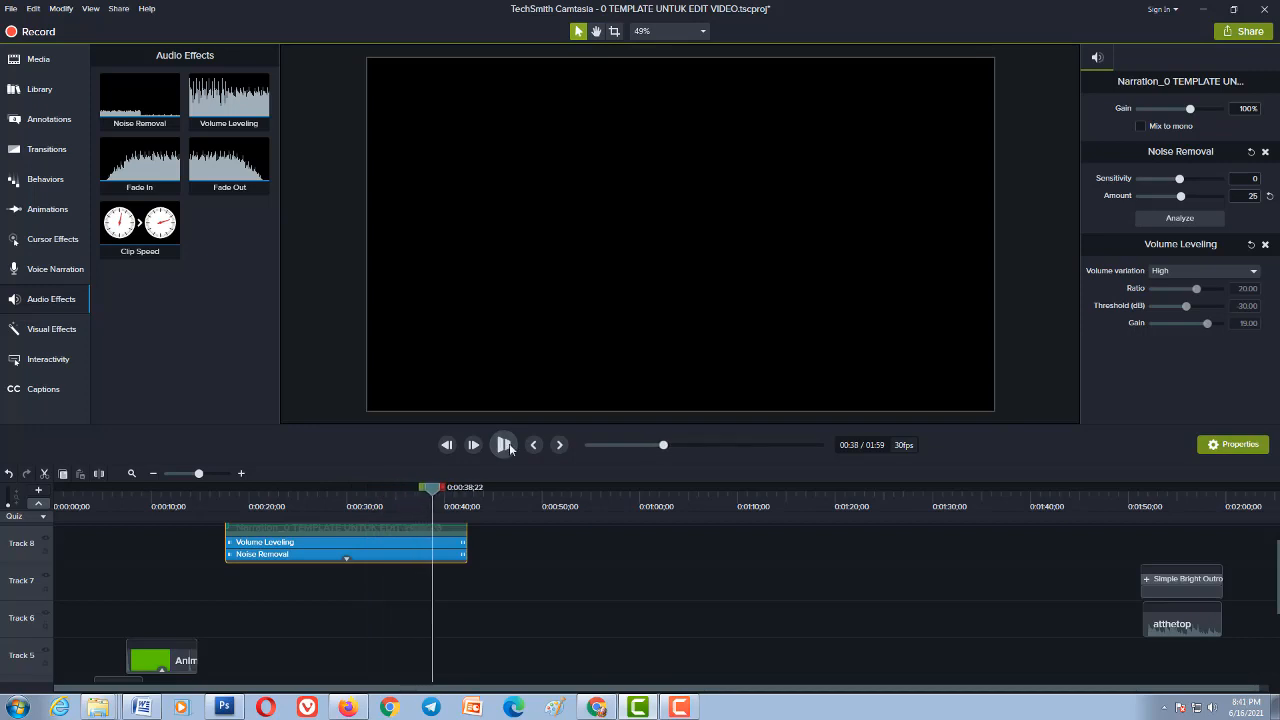
# - Try the Medium volume variation for Volume Leveling and listen to the end of the narration
pyautogui.click(1172, 272)
pyautogui.click(1170, 315)
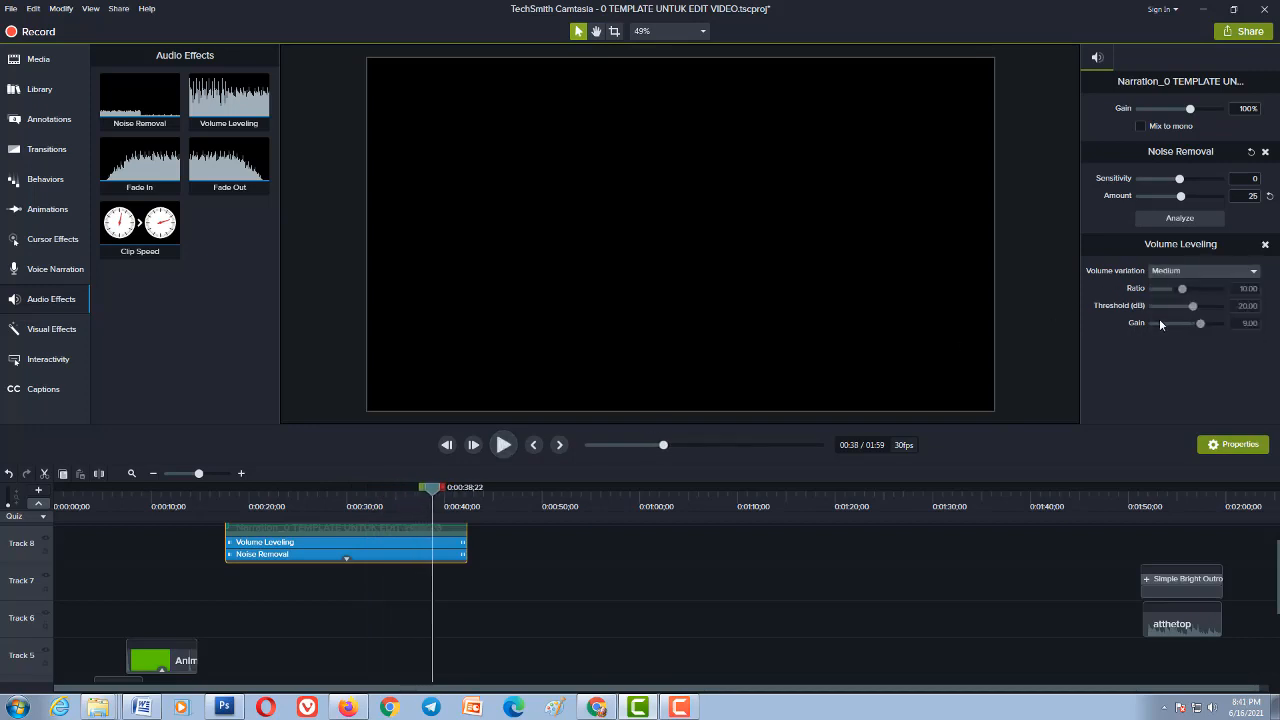
pyautogui.click(504, 447)
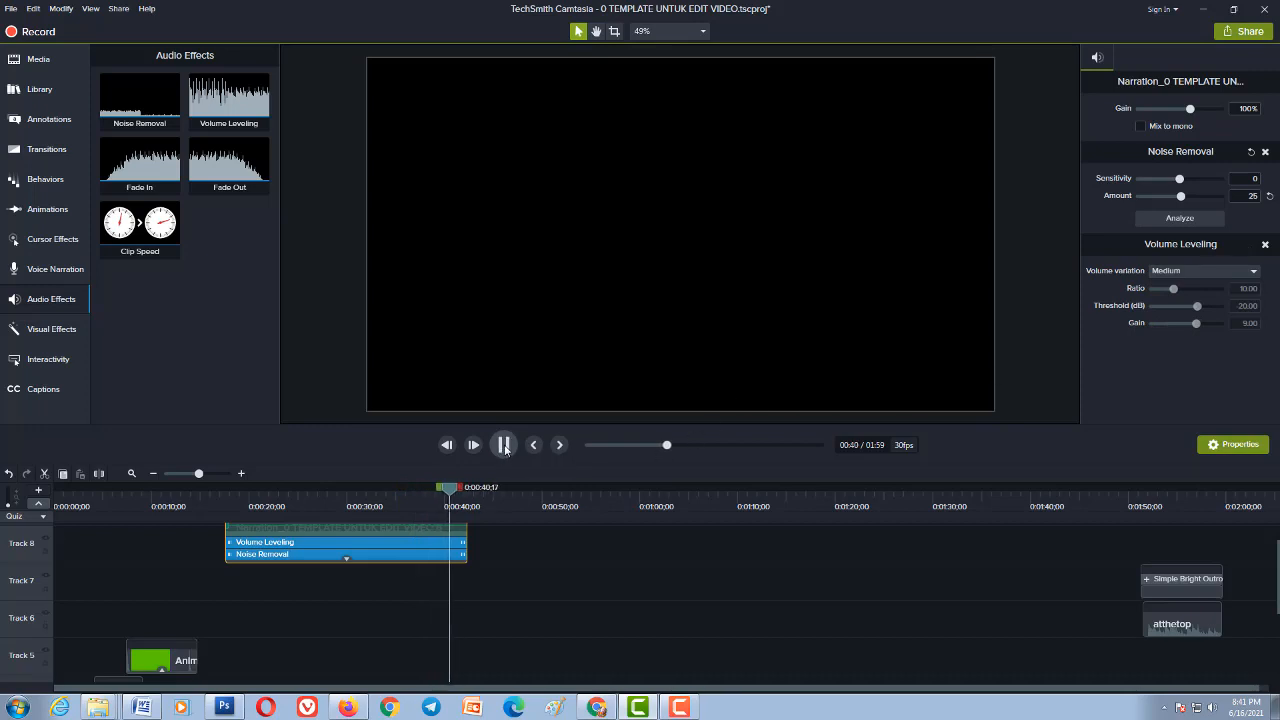
pyautogui.click(505, 449)
# - Move the playhead back to about 22 seconds and try the Low volume variation for Volume Leveling
pyautogui.moveTo(463, 489); pyautogui.dragTo(279, 507)
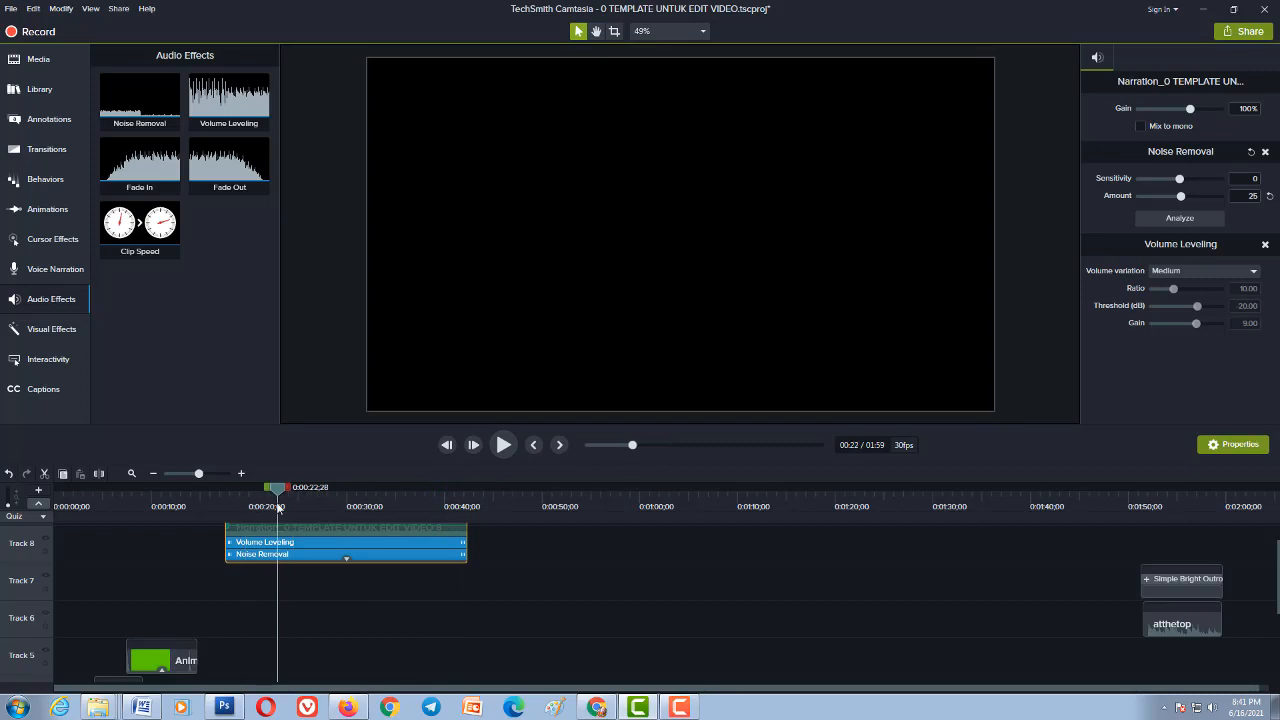
pyautogui.click(1233, 272)
pyautogui.click(1181, 330)
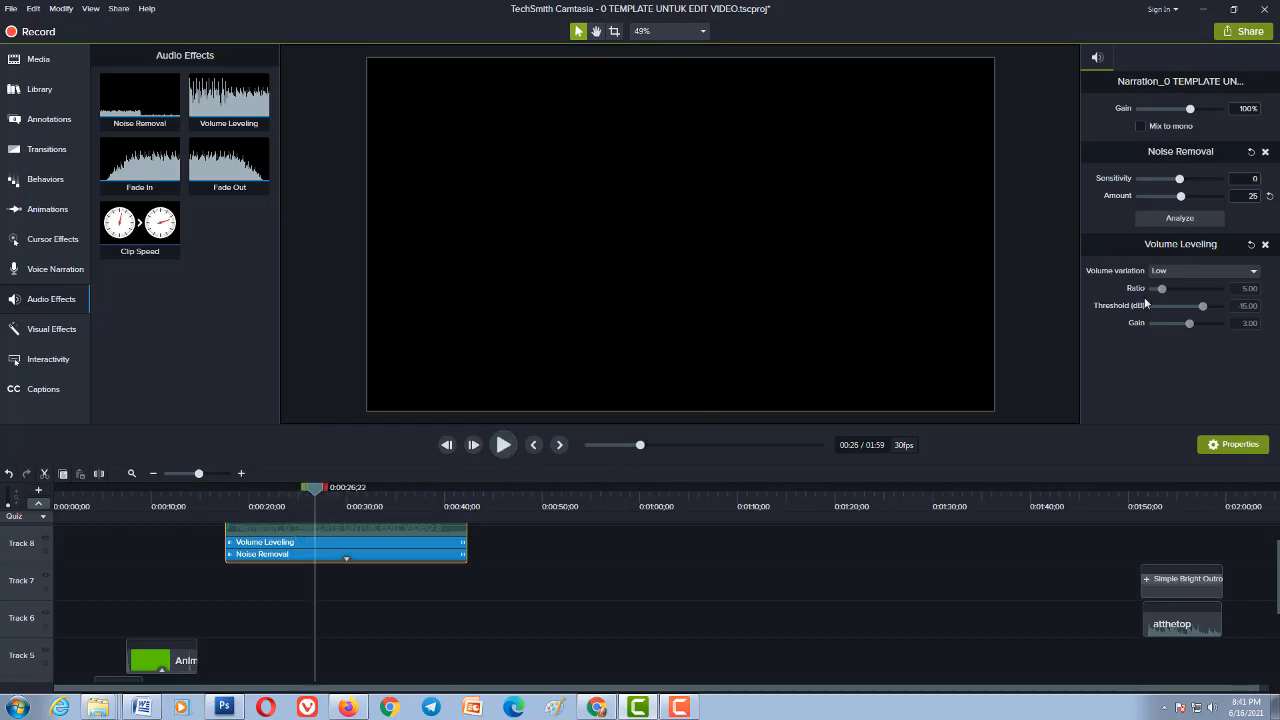
# - Set Volume Leveling to Custom with ratio 22, threshold -9 dB and gain 23, and play a short part of the narration
pyautogui.click(1195, 272)
pyautogui.click(1180, 288)
pyautogui.moveTo(1176, 288); pyautogui.dragTo(1216, 330)
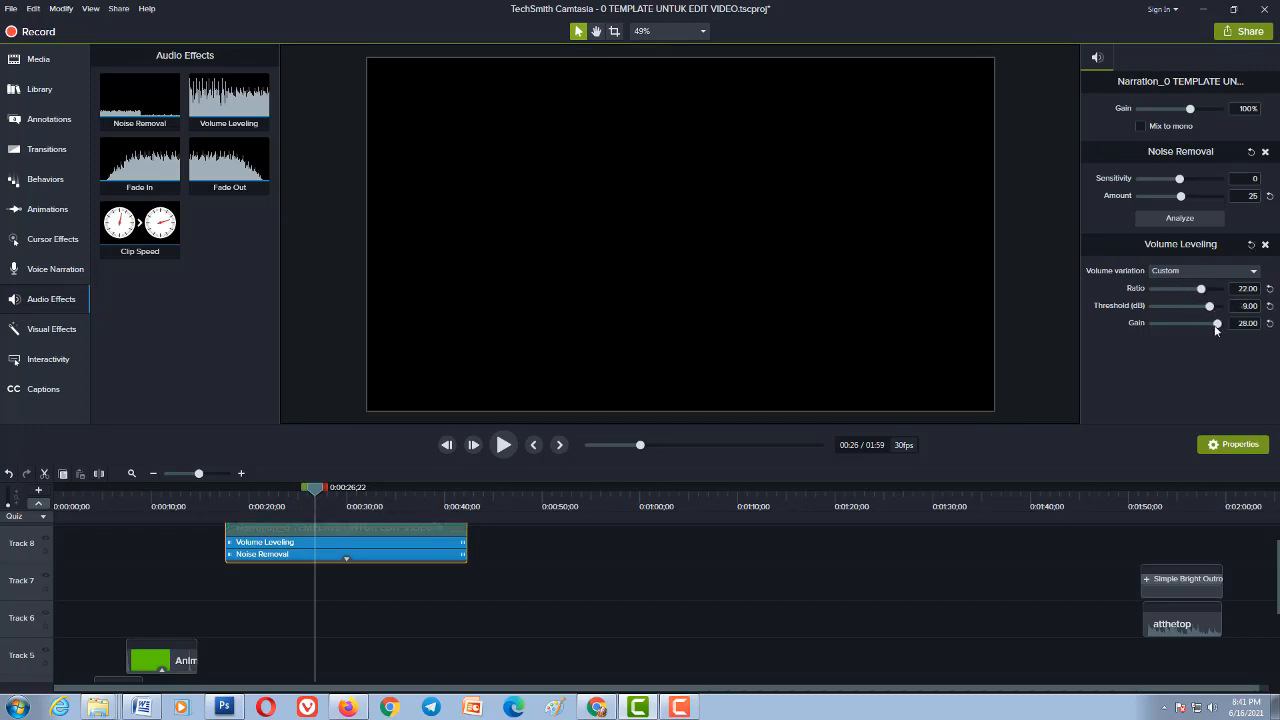
pyautogui.click(503, 452)
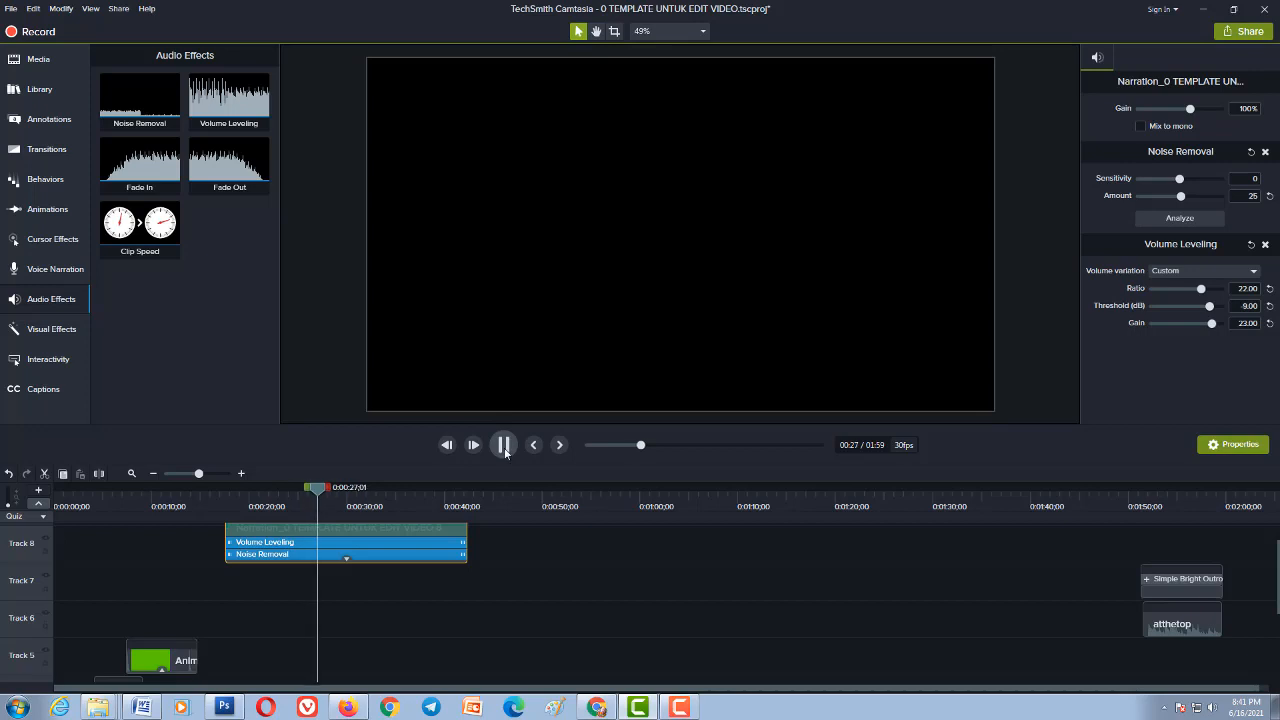
pyautogui.click(505, 452)
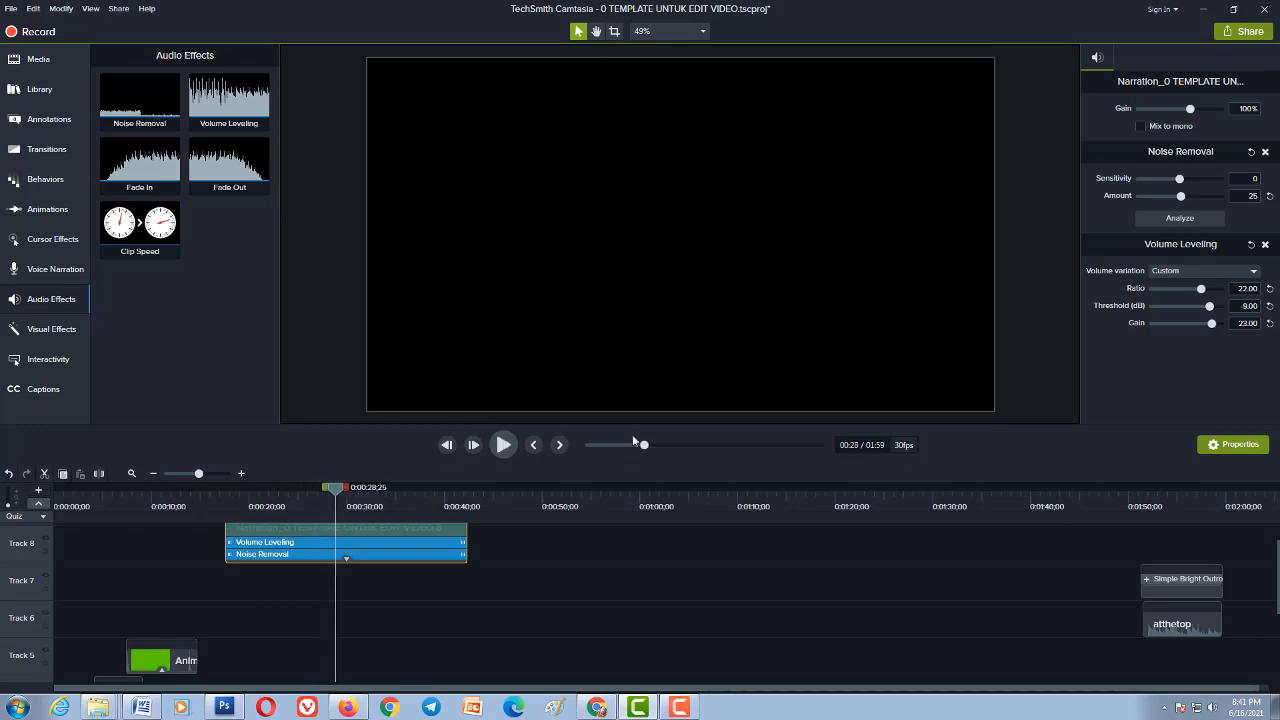
# - Set the Volume Leveling volume variation to High and move the playhead back to about 25 seconds
pyautogui.click(1210, 272)
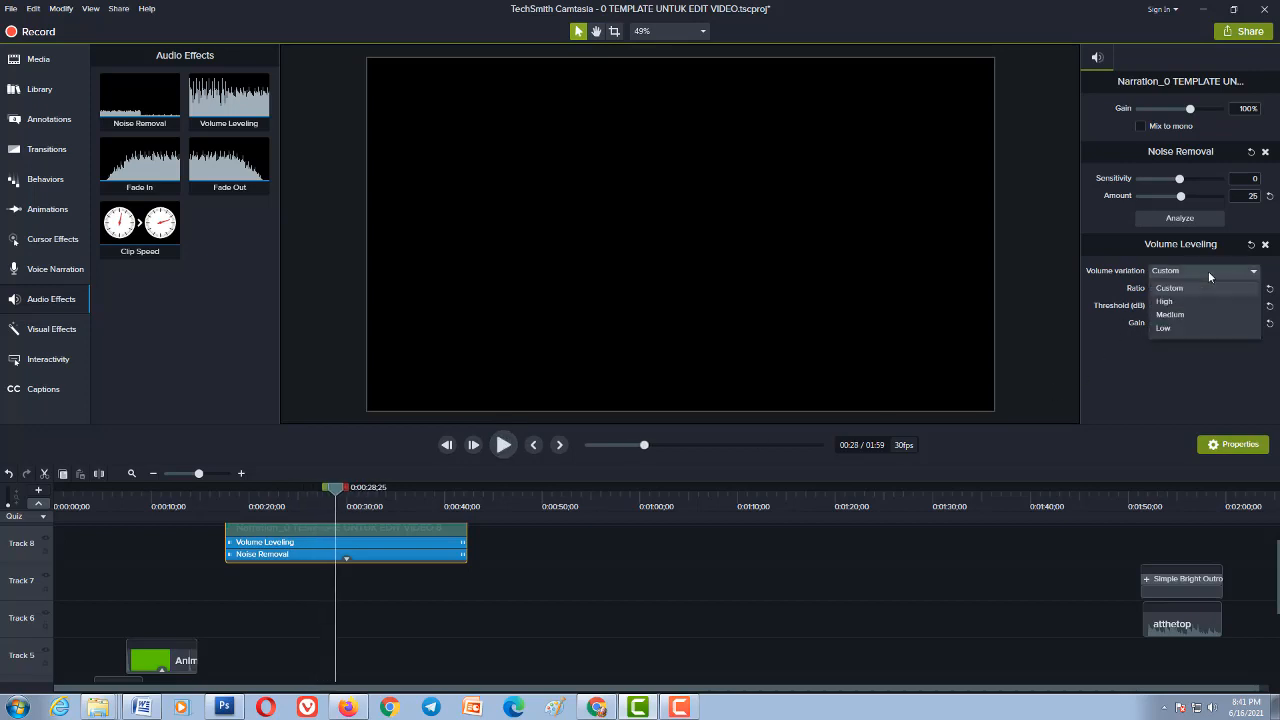
pyautogui.click(1165, 312)
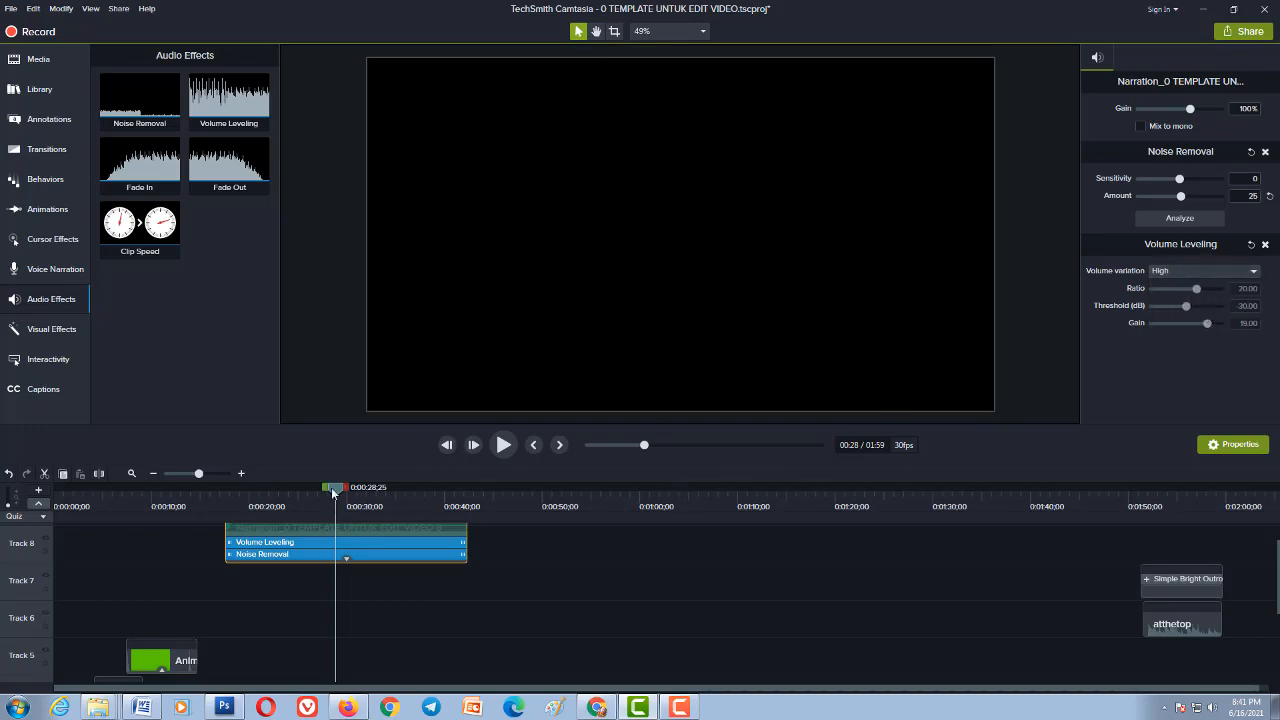
pyautogui.moveTo(333, 492); pyautogui.dragTo(307, 492)
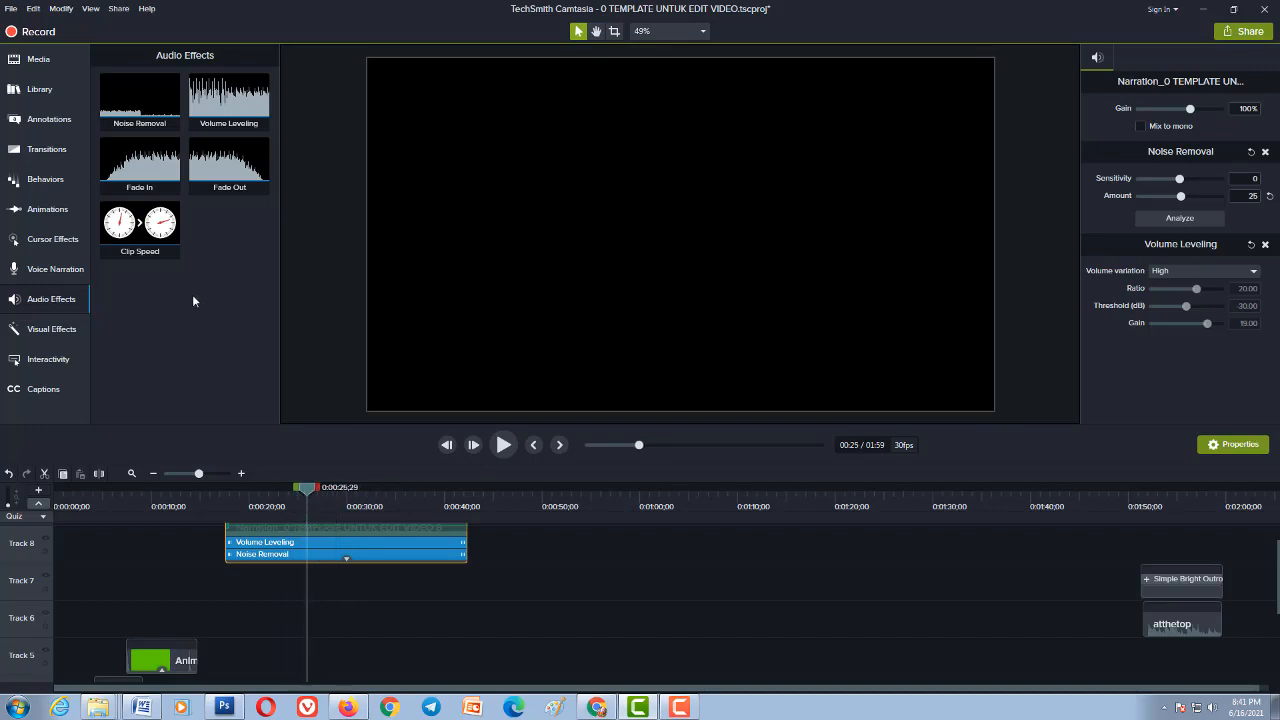
# - Add the Fade In and Fade Out effects to the narration clip on Track 8 and collapse its effect list
pyautogui.moveTo(185, 324); pyautogui.dragTo(258, 545)
pyautogui.moveTo(307, 492); pyautogui.dragTo(261, 514)
pyautogui.moveTo(229, 165); pyautogui.dragTo(436, 534)
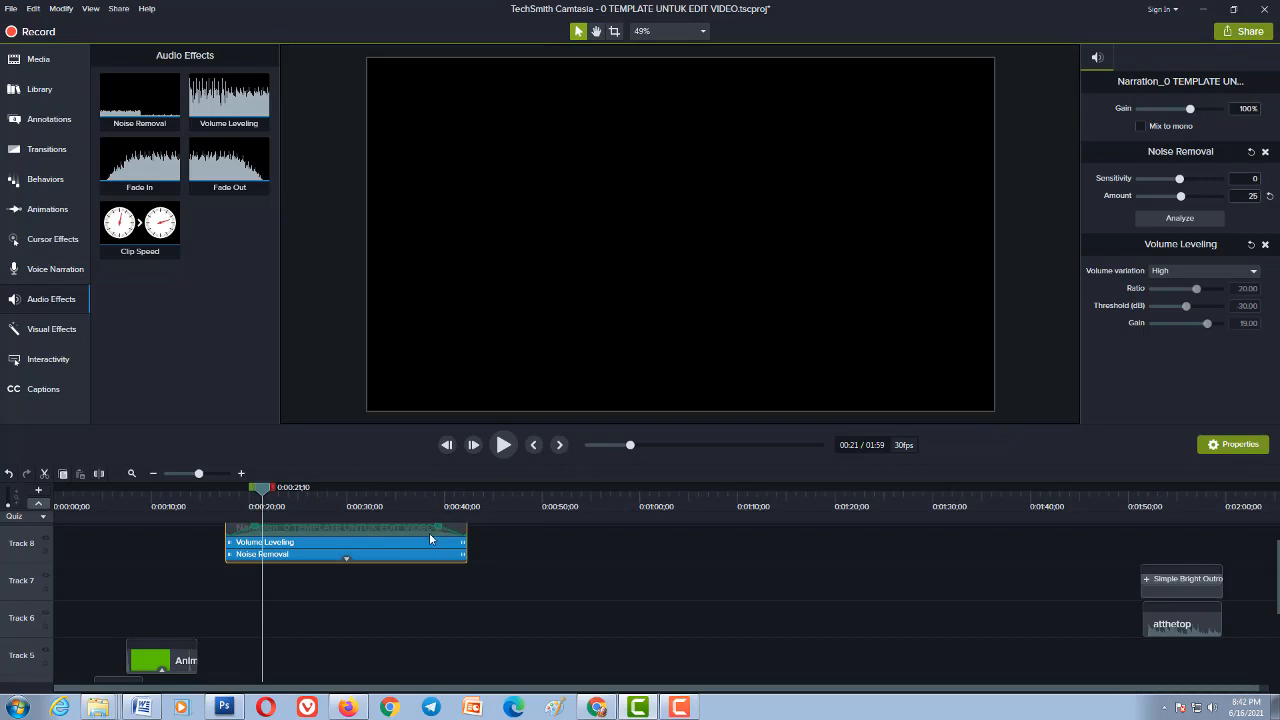
pyautogui.click(347, 559)
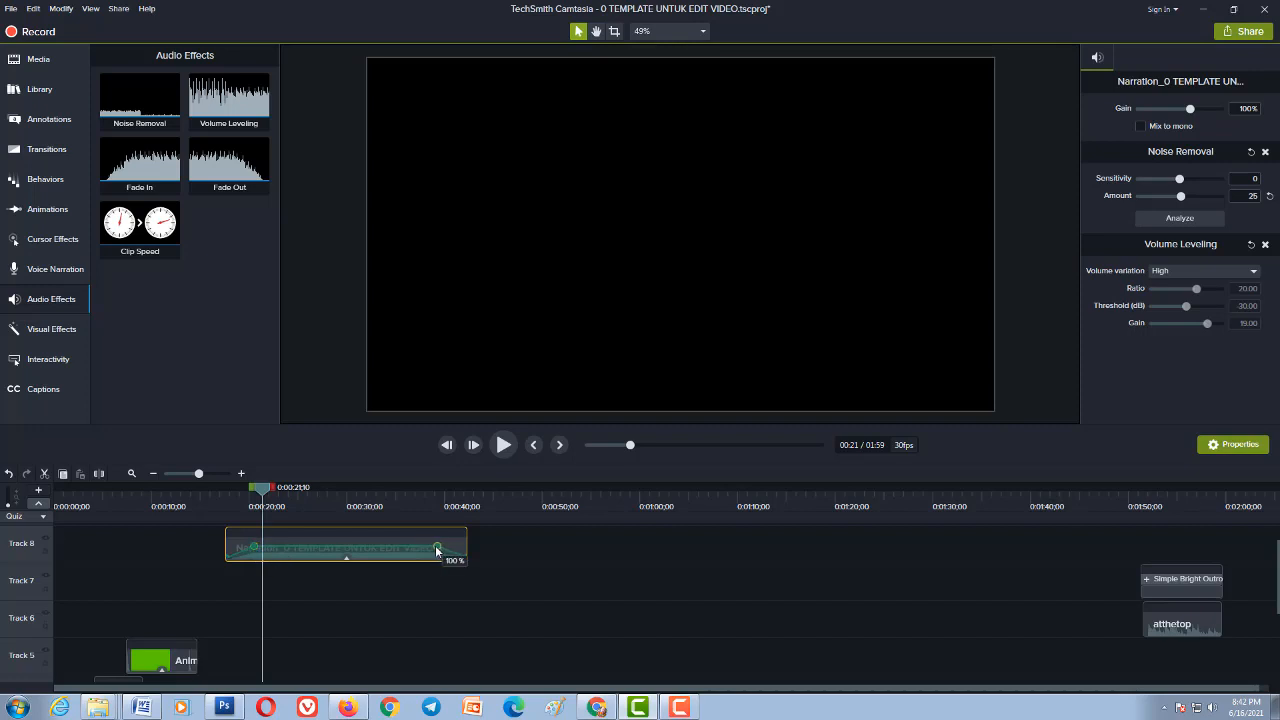
# - Play the narration from about 17 seconds to listen to the fade-in
pyautogui.moveTo(268, 500); pyautogui.dragTo(227, 505)
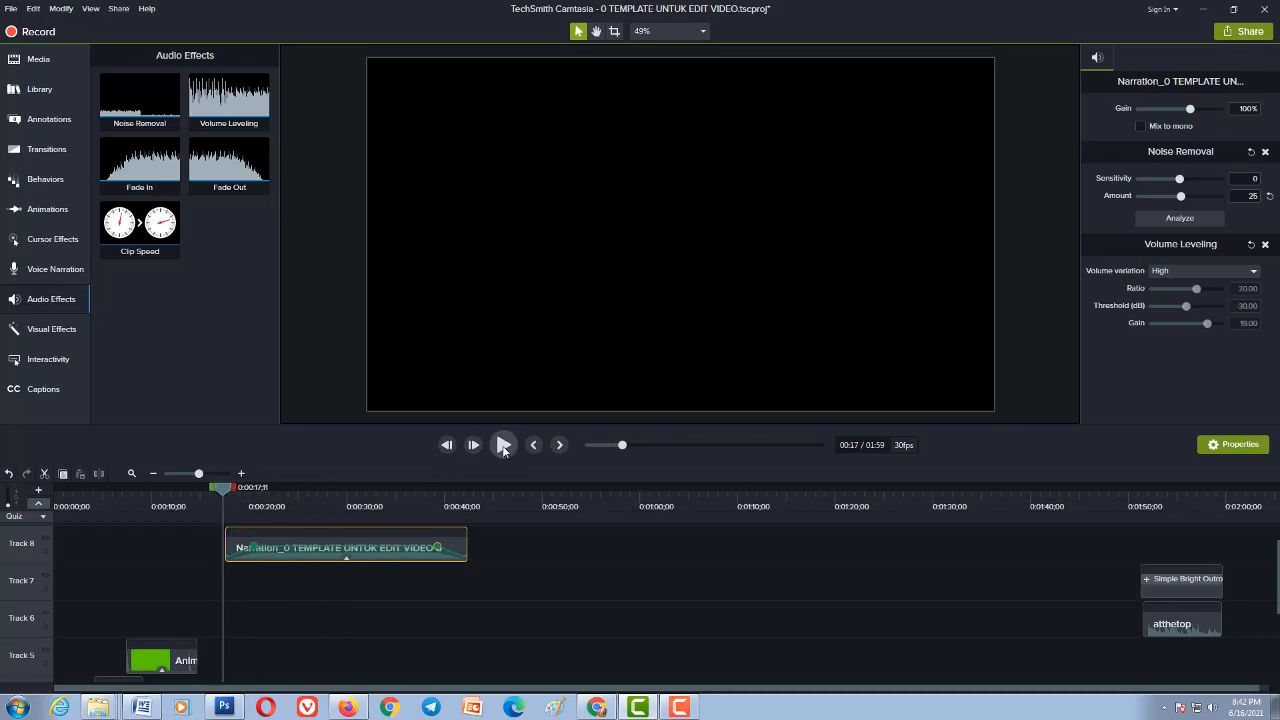
pyautogui.click(503, 446)
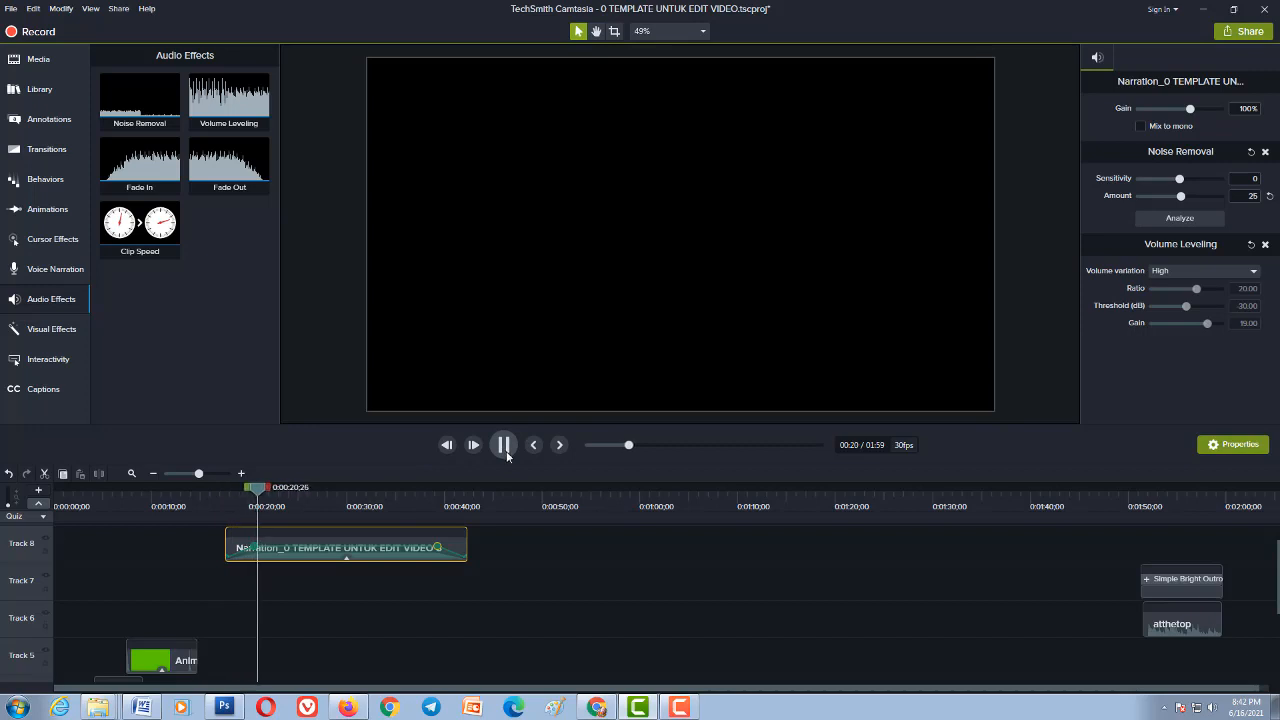
pyautogui.click(504, 446)
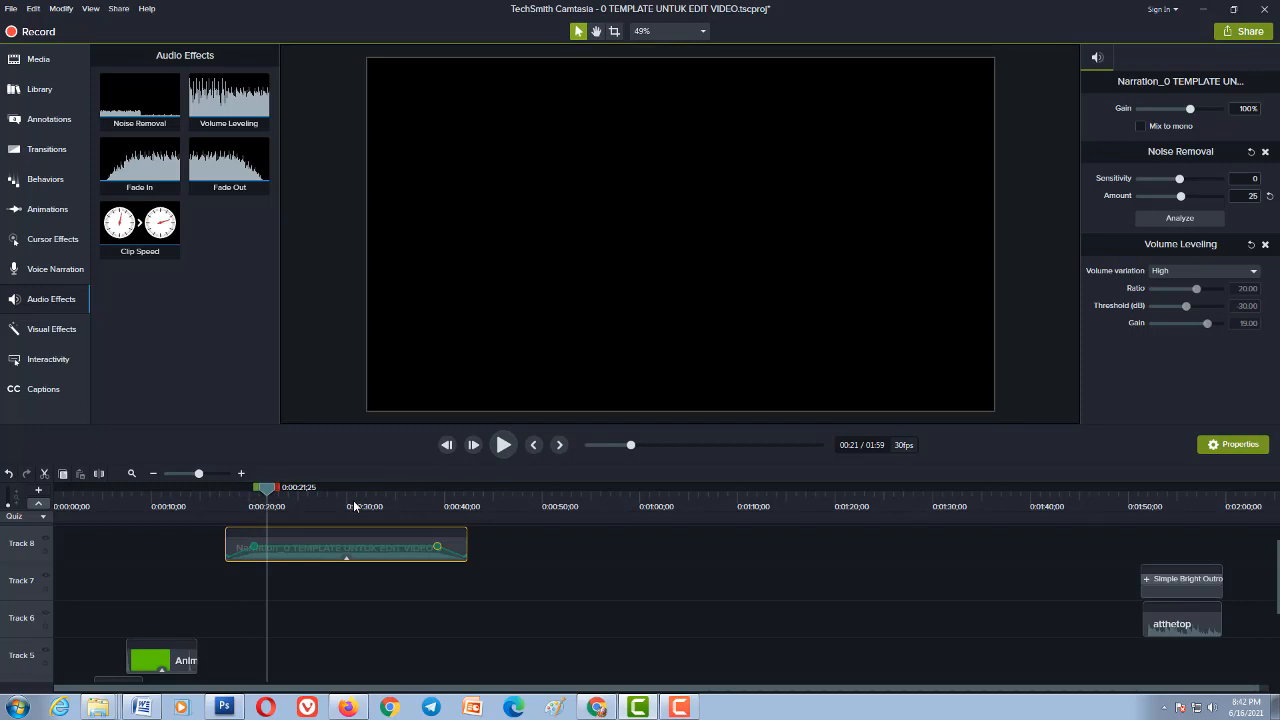
# - Raise the narration clip's volume line slightly between its fades and play the clip from its start
pyautogui.moveTo(269, 494); pyautogui.dragTo(369, 551)
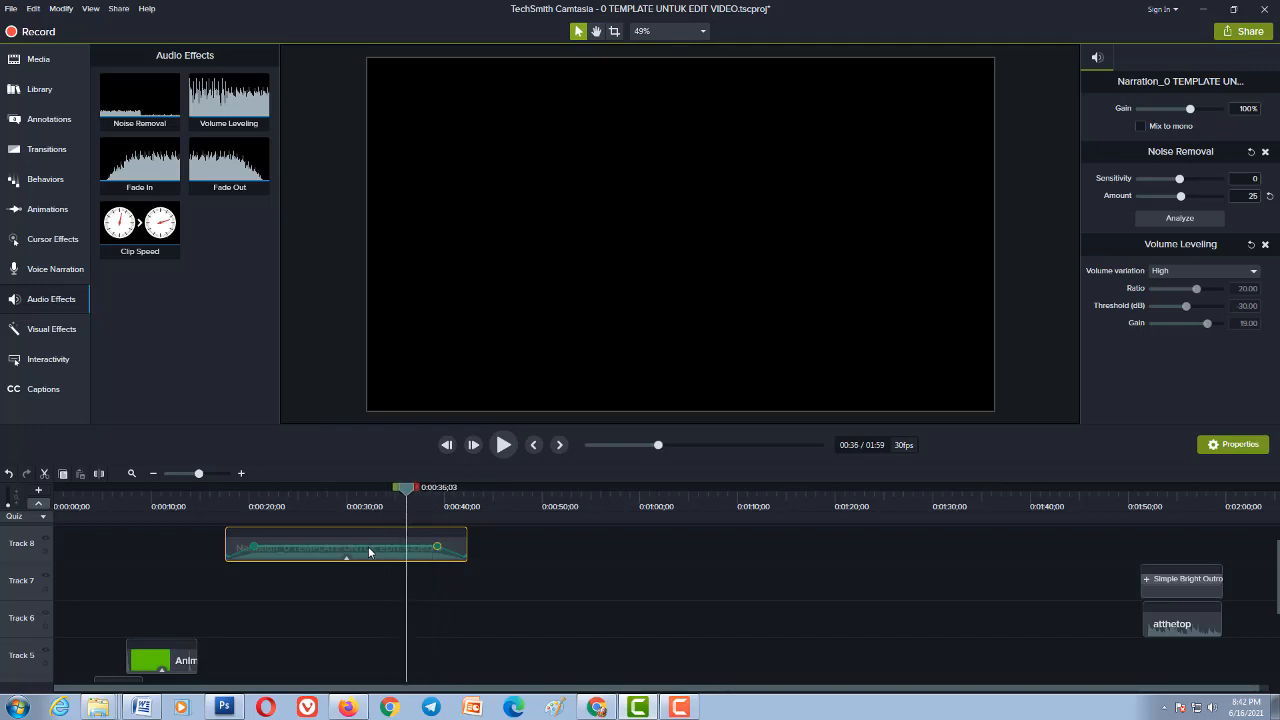
pyautogui.moveTo(372, 552); pyautogui.dragTo(377, 549)
pyautogui.moveTo(410, 493); pyautogui.dragTo(229, 520)
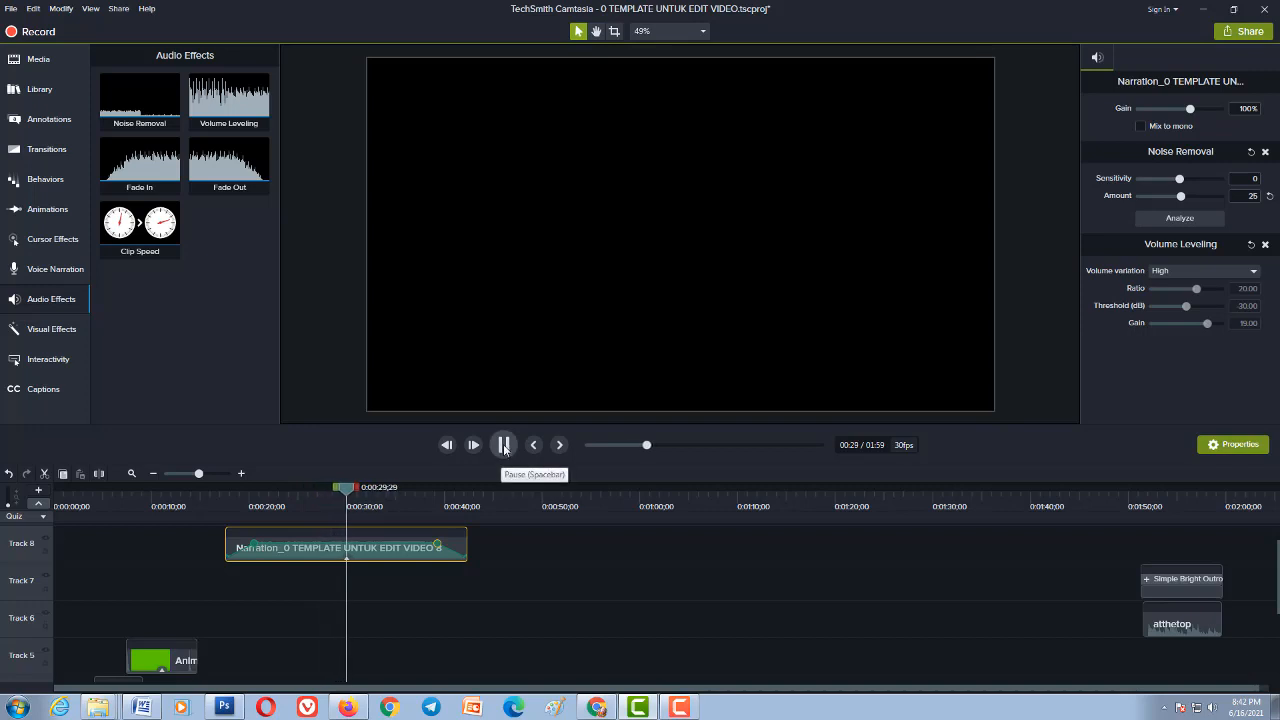
pyautogui.click(504, 446)
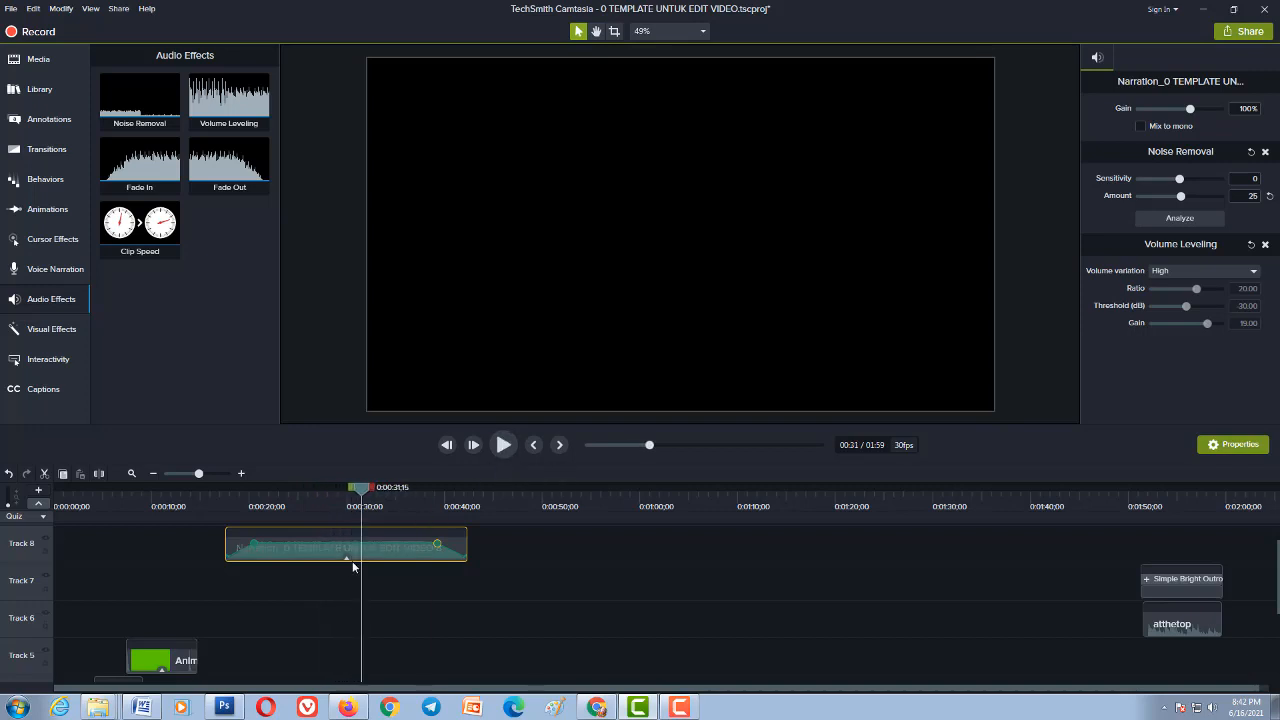
# - Expand the list of effects applied to the narration clip and open the Volume Leveling settings from it
pyautogui.click(347, 561)
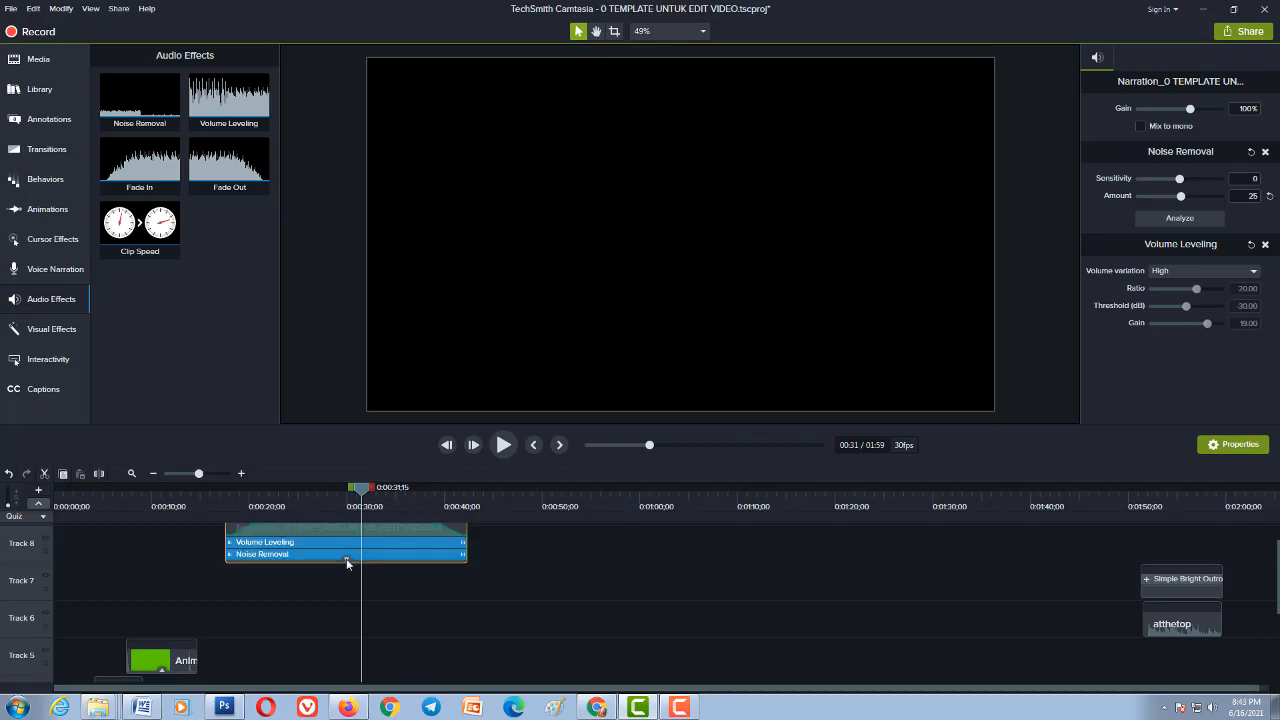
pyautogui.click(347, 561)
pyautogui.click(347, 561)
pyautogui.click(347, 560)
pyautogui.click(347, 560)
pyautogui.click(347, 561)
pyautogui.click(347, 561)
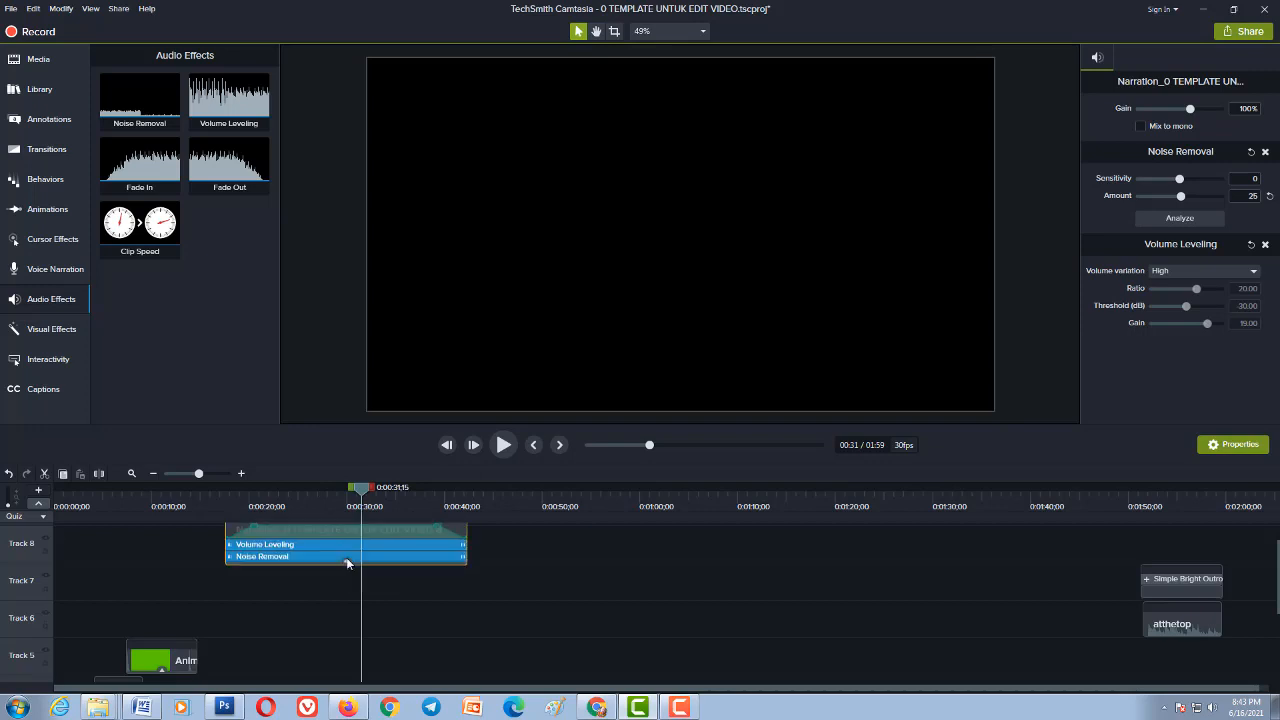
pyautogui.click(347, 561)
pyautogui.click(347, 561)
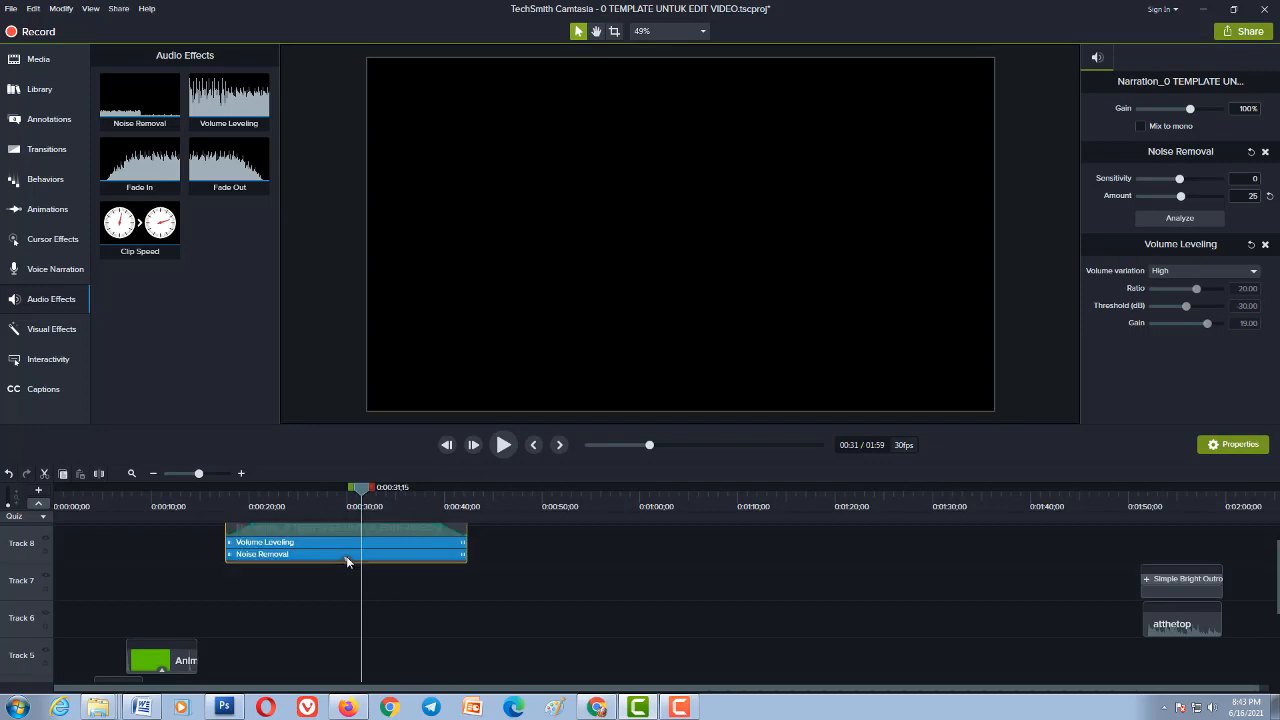
pyautogui.click(347, 561)
pyautogui.click(347, 561)
pyautogui.click(384, 541)
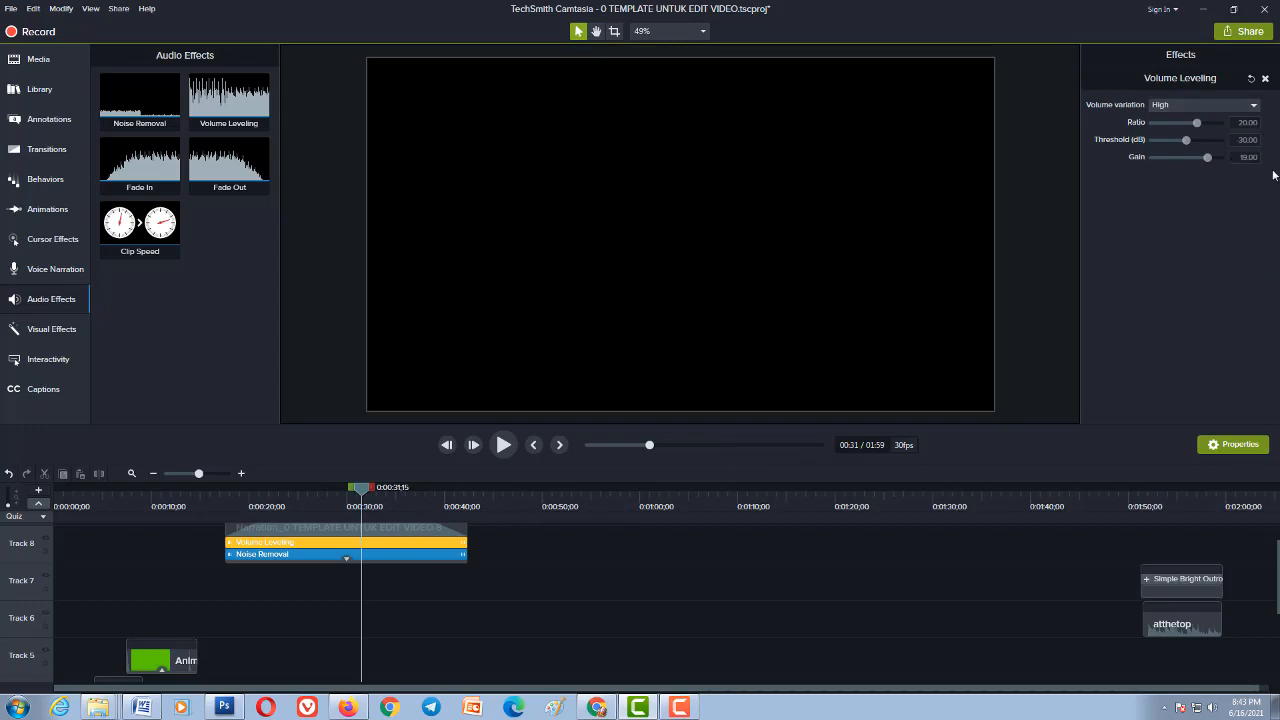
# - Try a Noise Removal amount of 20 on the narration clip and listen to it from about 28 seconds
pyautogui.click(374, 556)
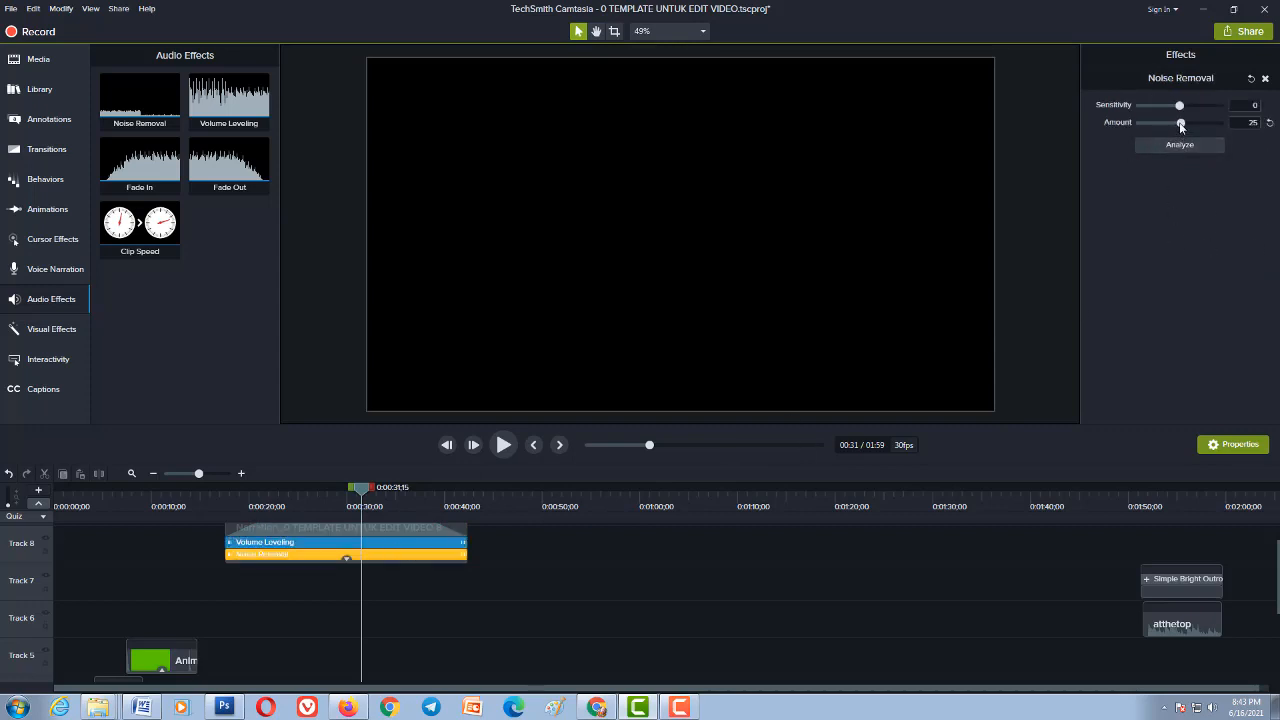
pyautogui.moveTo(1181, 122); pyautogui.dragTo(1173, 122)
pyautogui.moveTo(364, 489); pyautogui.dragTo(331, 497)
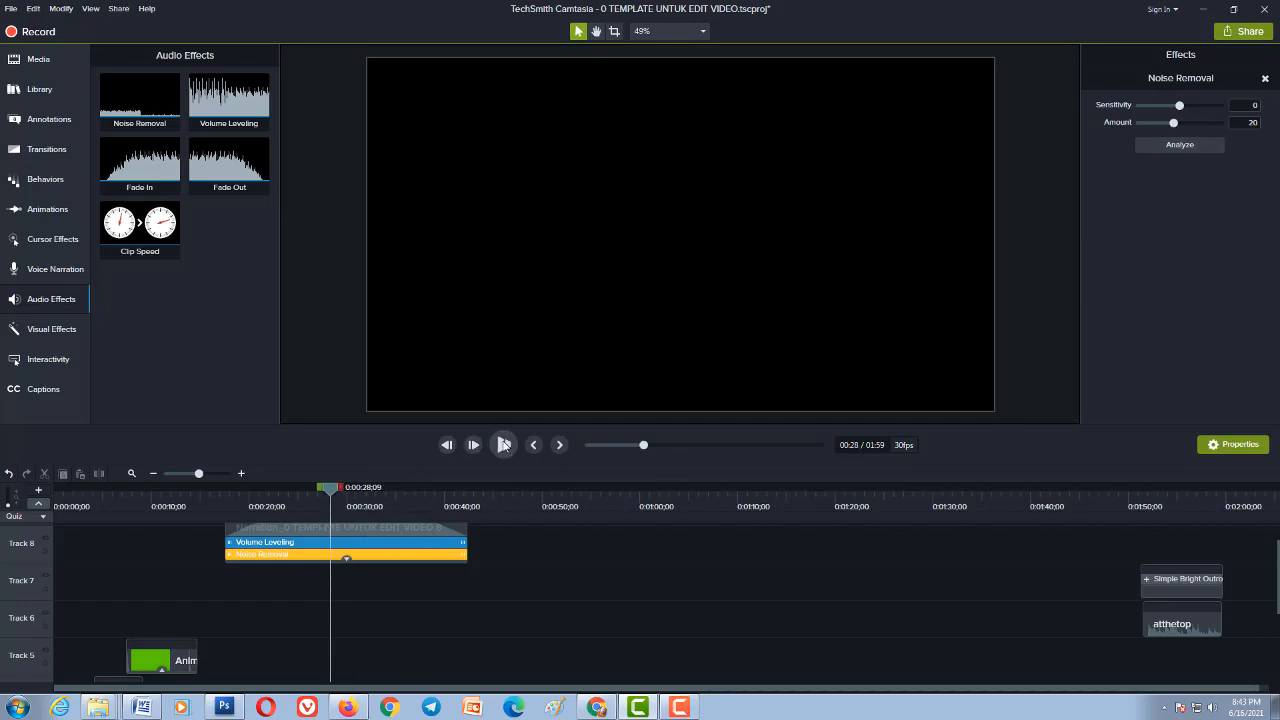
pyautogui.click(502, 445)
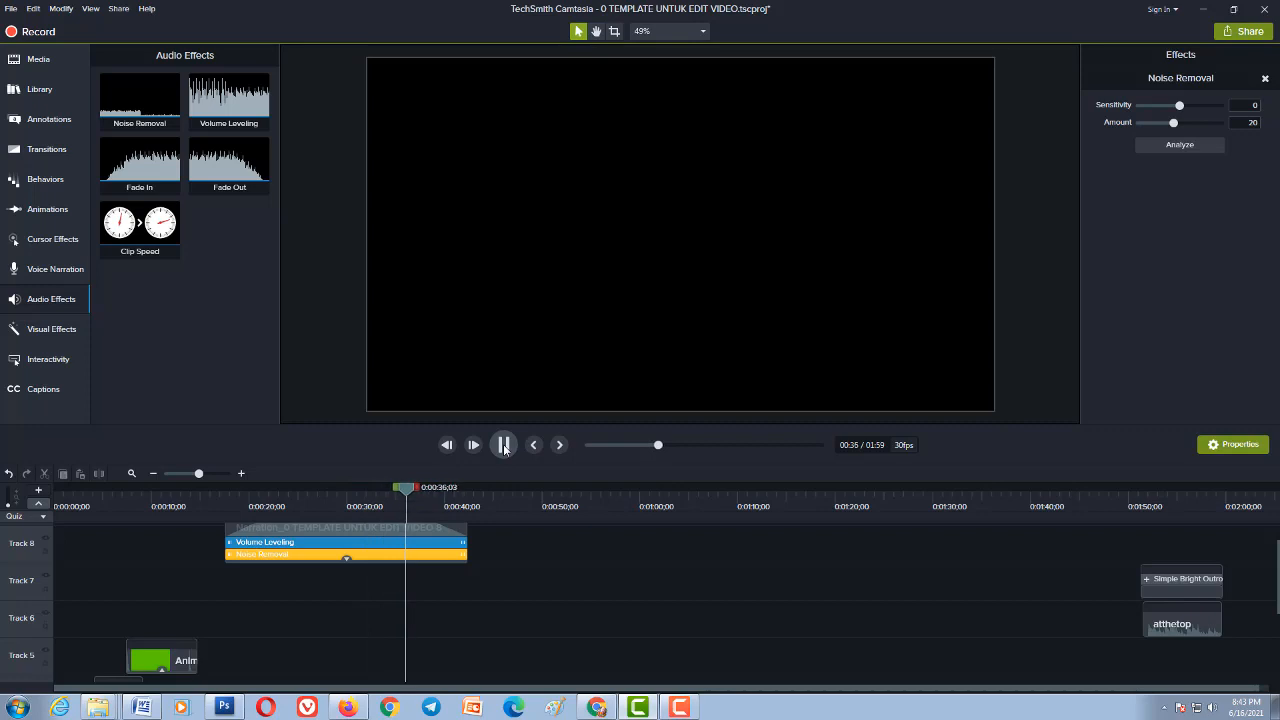
pyautogui.click(504, 445)
# - Set the Noise Removal amount to 27 and play a short part near the end of the narration
pyautogui.moveTo(1173, 122); pyautogui.dragTo(1185, 124)
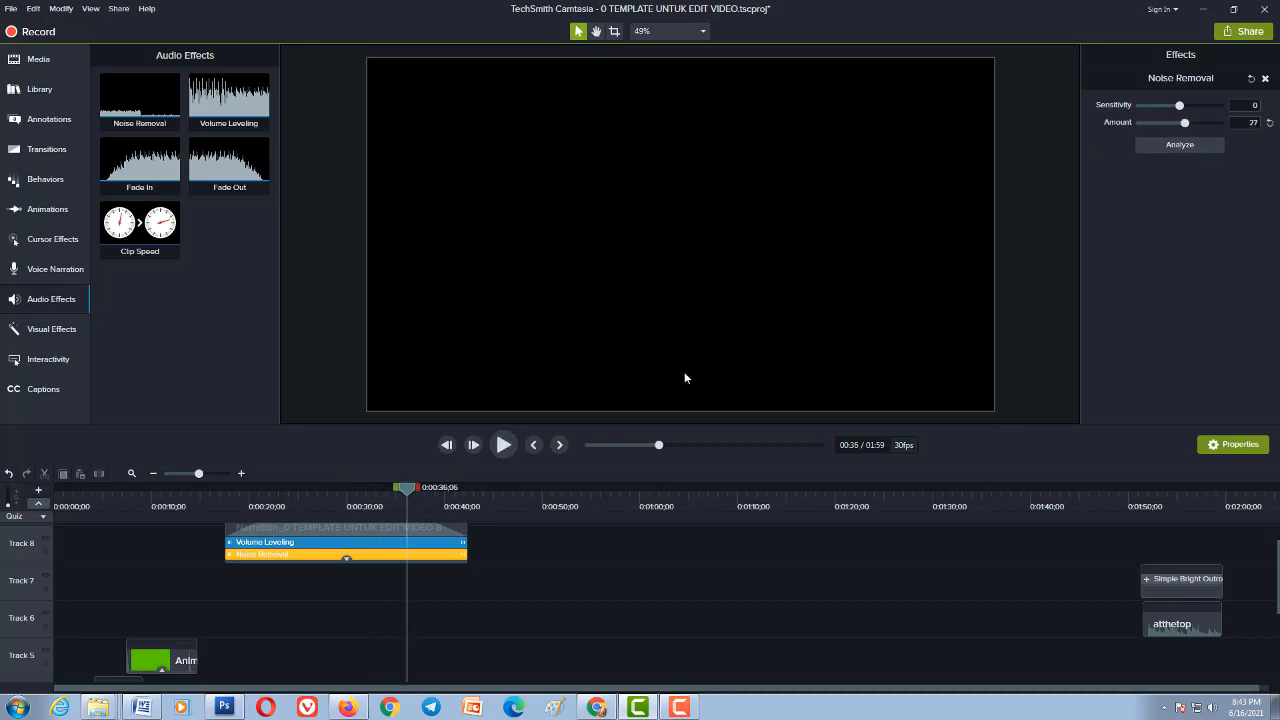
pyautogui.click(504, 445)
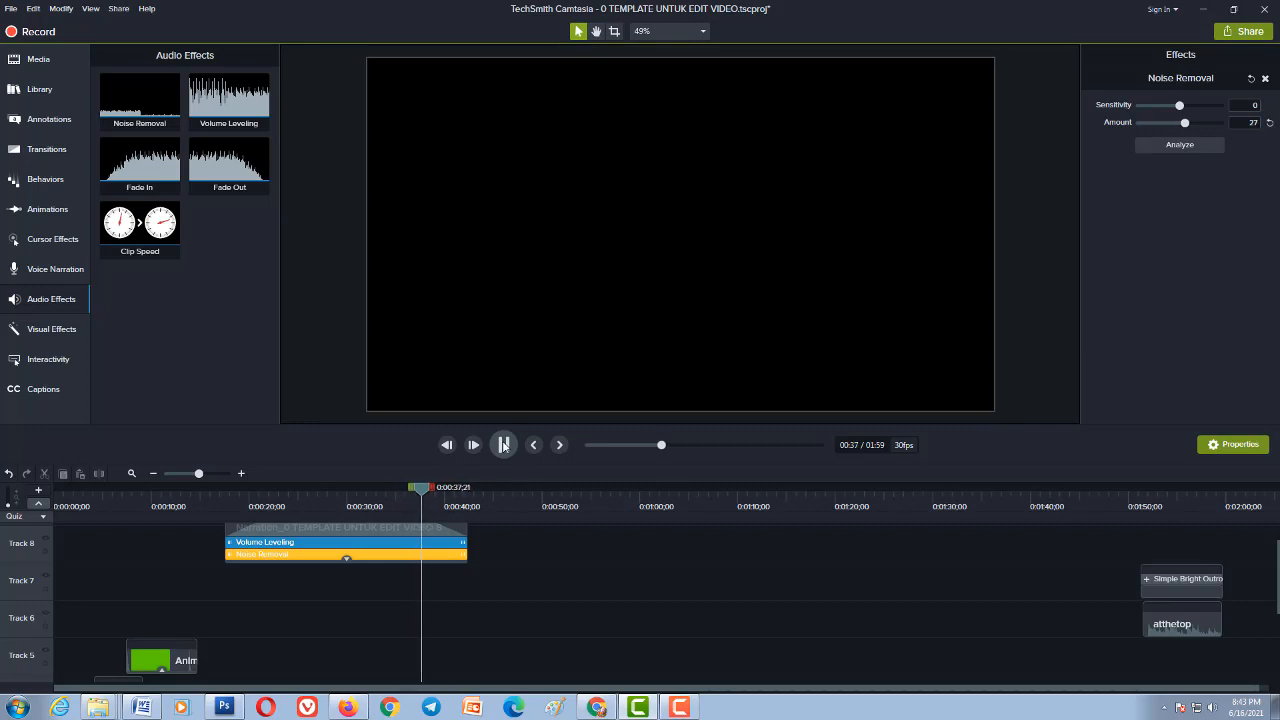
pyautogui.click(504, 445)
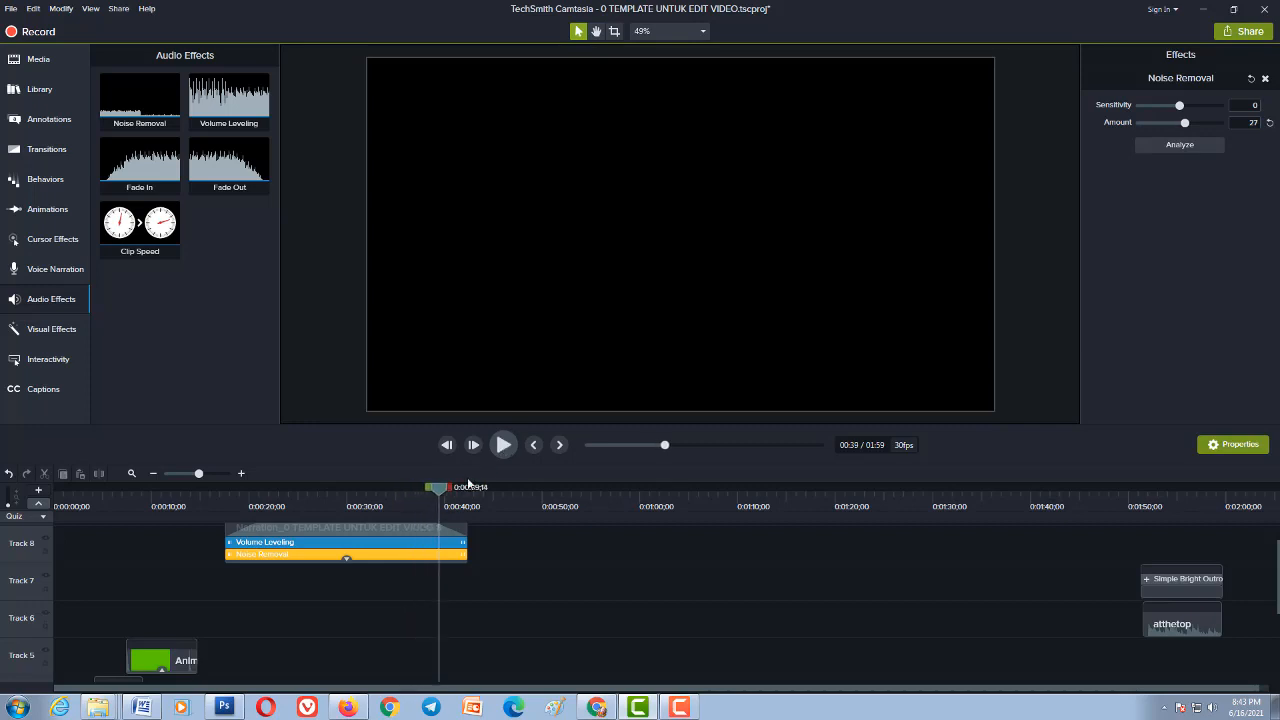
# - Move the playhead back to about 16 seconds, just before the start of the narration clip
pyautogui.moveTo(437, 488); pyautogui.dragTo(279, 514)
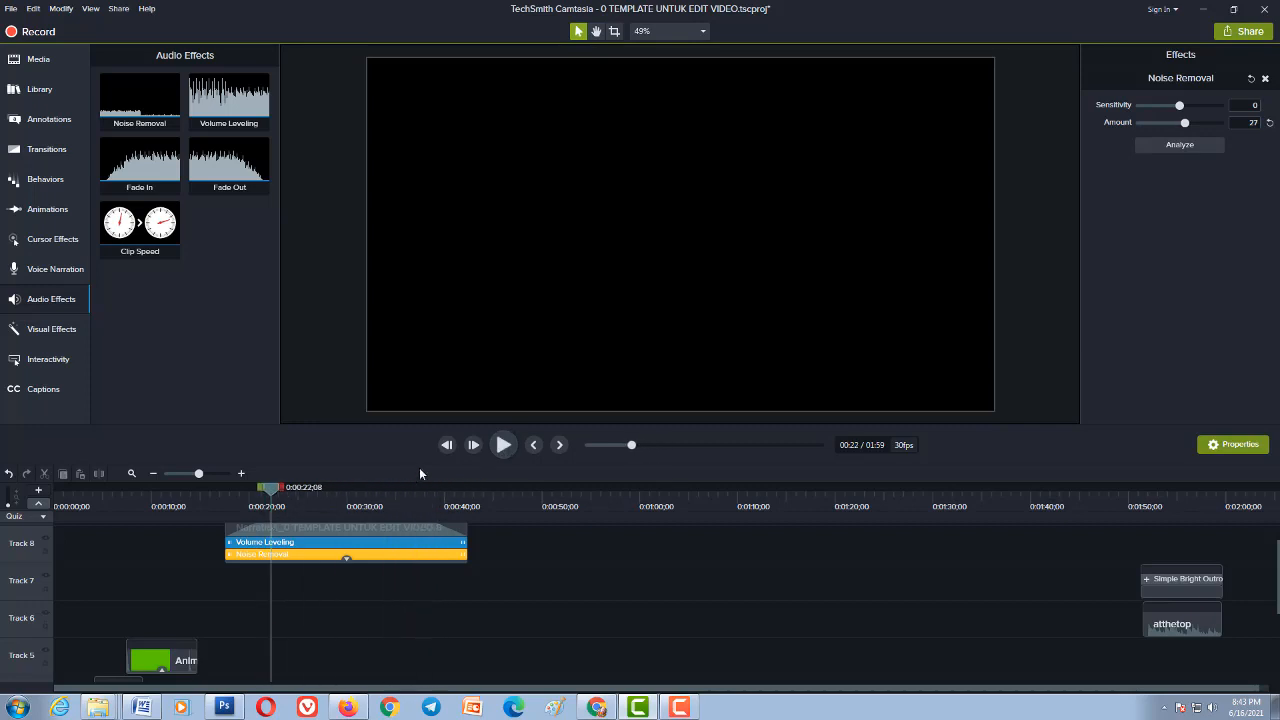
pyautogui.click(136, 241)
pyautogui.moveTo(269, 491); pyautogui.dragTo(209, 491)
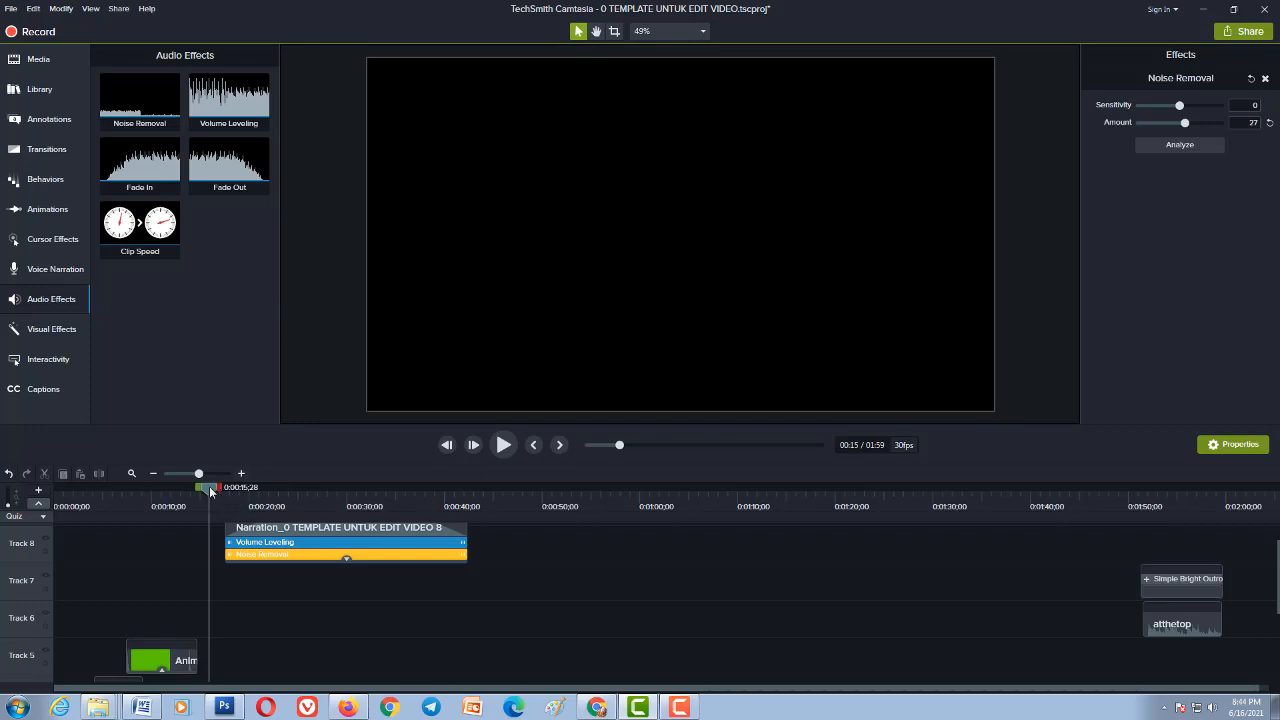
pyautogui.moveTo(209, 487)
pyautogui.mouseDown()
pyautogui.moveTo(235, 493)
pyautogui.moveTo(215, 505)
pyautogui.mouseUp()
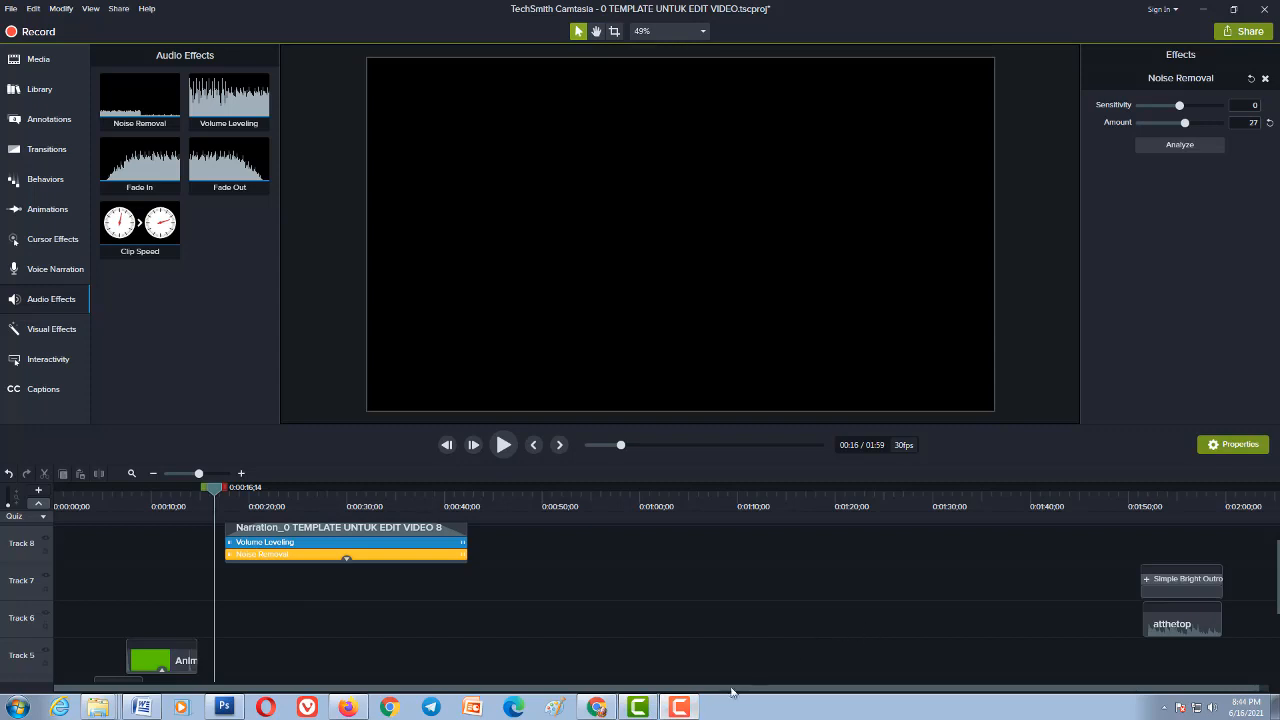
pyautogui.moveTo(680, 700)
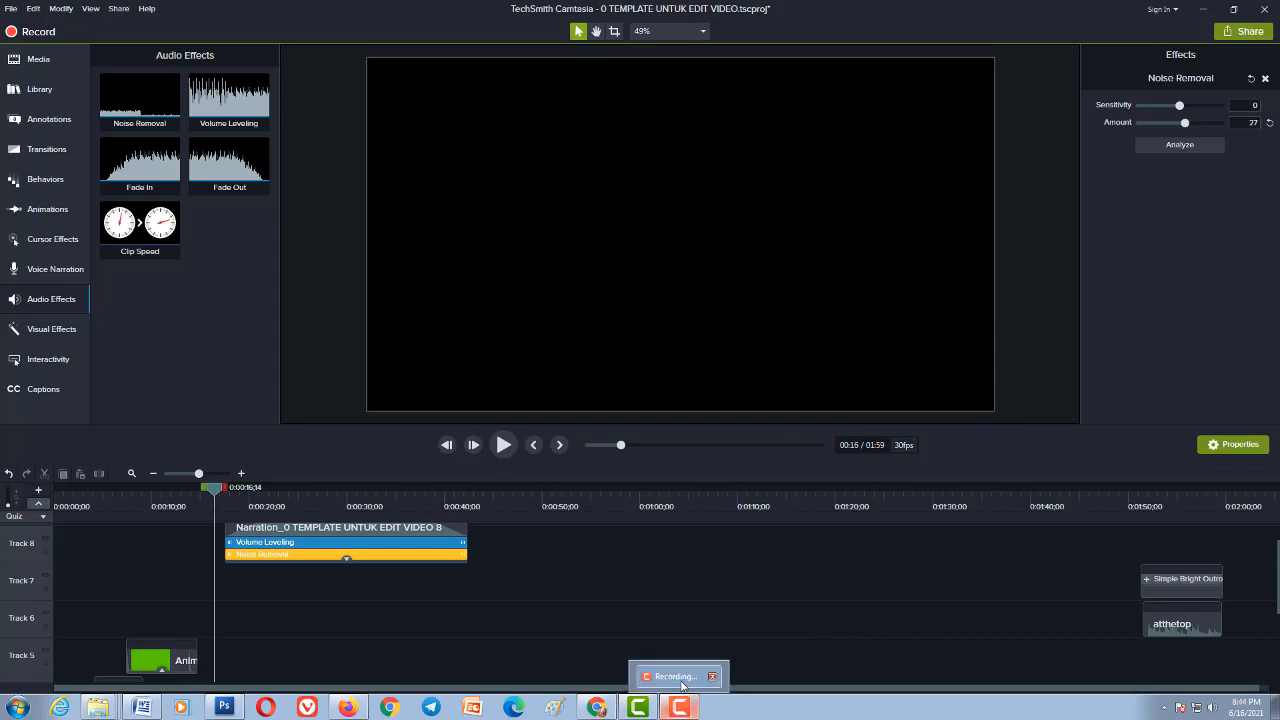